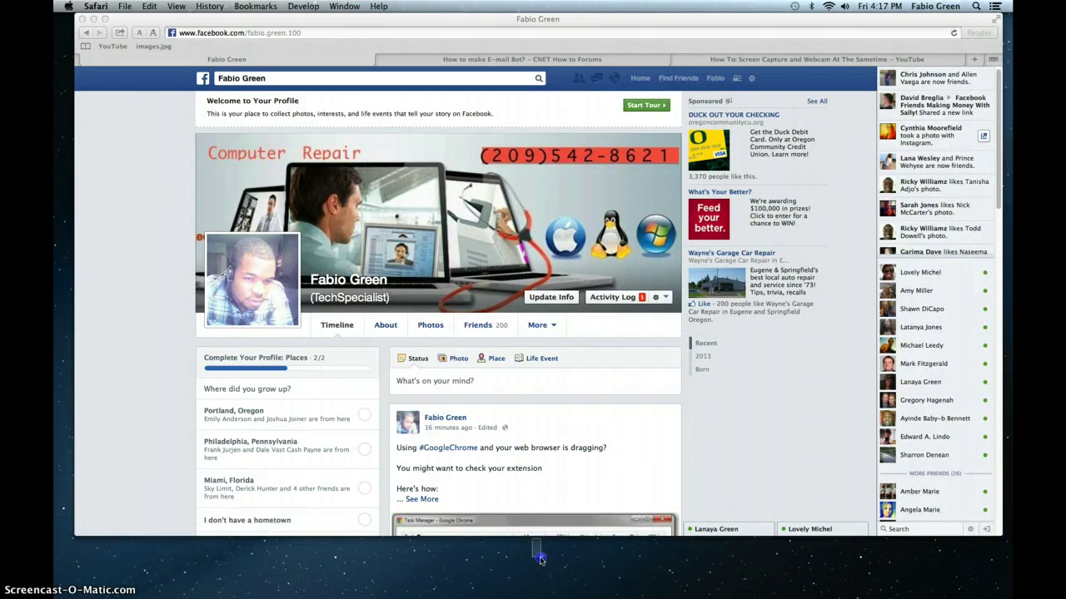
- Make the Safari window taller, then close the YouTube screen-capture video tab
{"action": "left_click", "coordinate": [540, 562]}
{"action": "scroll", "coordinate": [306, 267], "scroll_direction": "down", "scroll_amount": 2}
{"action": "left_click_drag", "start_coordinate": [548, 536], "coordinate": [550, 596]}
{"action": "scroll", "coordinate": [537, 574], "scroll_direction": "down", "scroll_amount": 5}
{"action": "scroll", "coordinate": [530, 350], "scroll_direction": "up", "scroll_amount": 2}
{"action": "scroll", "coordinate": [416, 250], "scroll_direction": "down", "scroll_amount": 1}
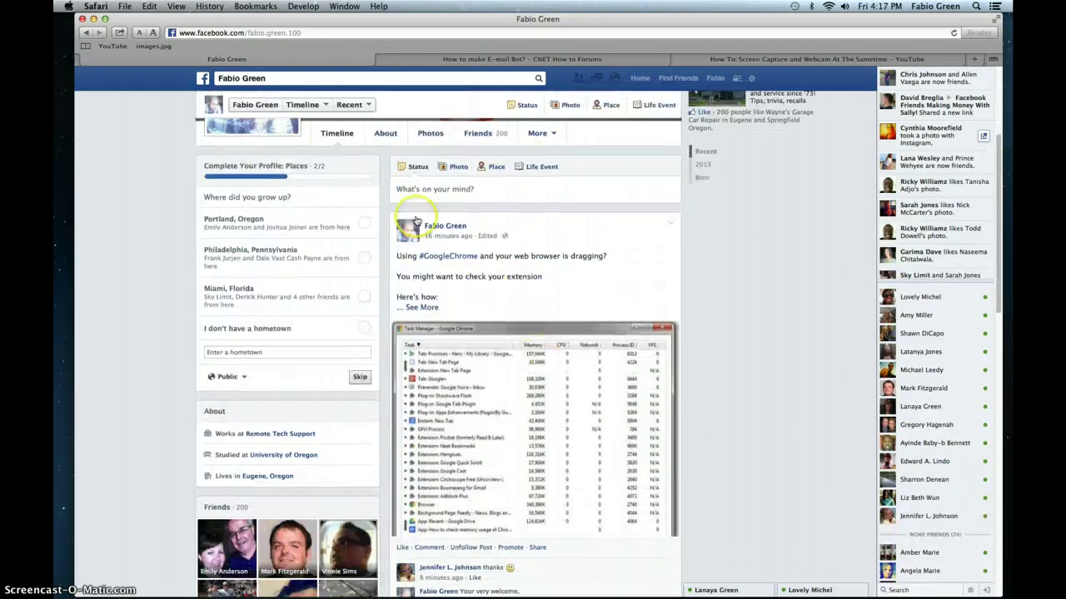
{"action": "scroll", "coordinate": [412, 279], "scroll_direction": "up", "scroll_amount": 3}
{"action": "scroll", "coordinate": [417, 333], "scroll_direction": "down", "scroll_amount": 3}
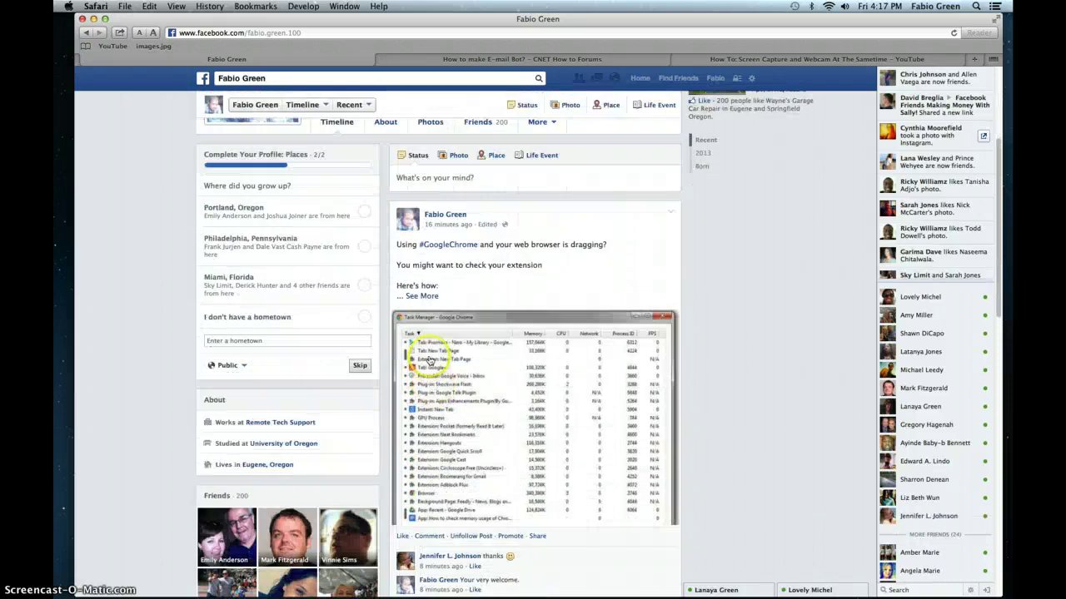
{"action": "scroll", "coordinate": [433, 400], "scroll_direction": "down", "scroll_amount": 5}
{"action": "scroll", "coordinate": [435, 441], "scroll_direction": "up", "scroll_amount": 6}
{"action": "scroll", "coordinate": [408, 366], "scroll_direction": "down", "scroll_amount": 5}
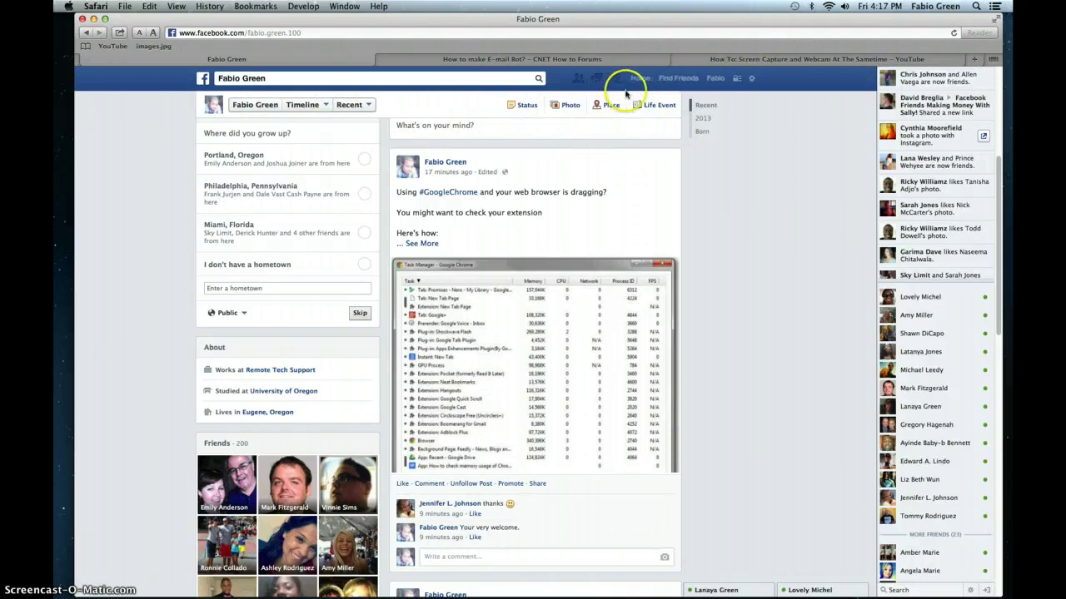
{"action": "left_click", "coordinate": [678, 61]}
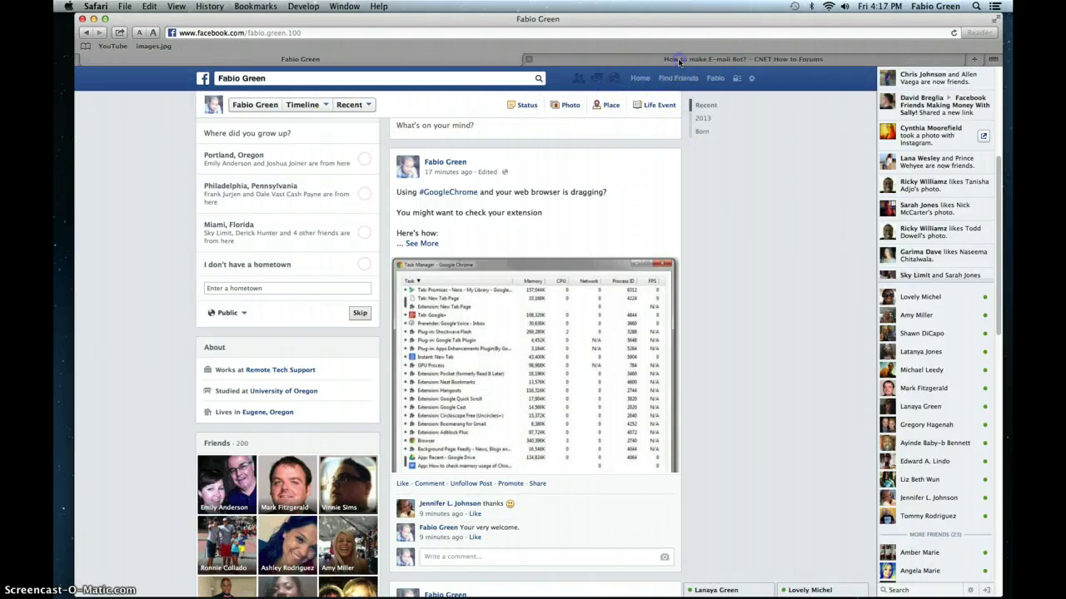
- In a new tab, search for googlechrome and accept Chrome's terms to start the download
{"action": "left_click", "coordinate": [973, 60]}
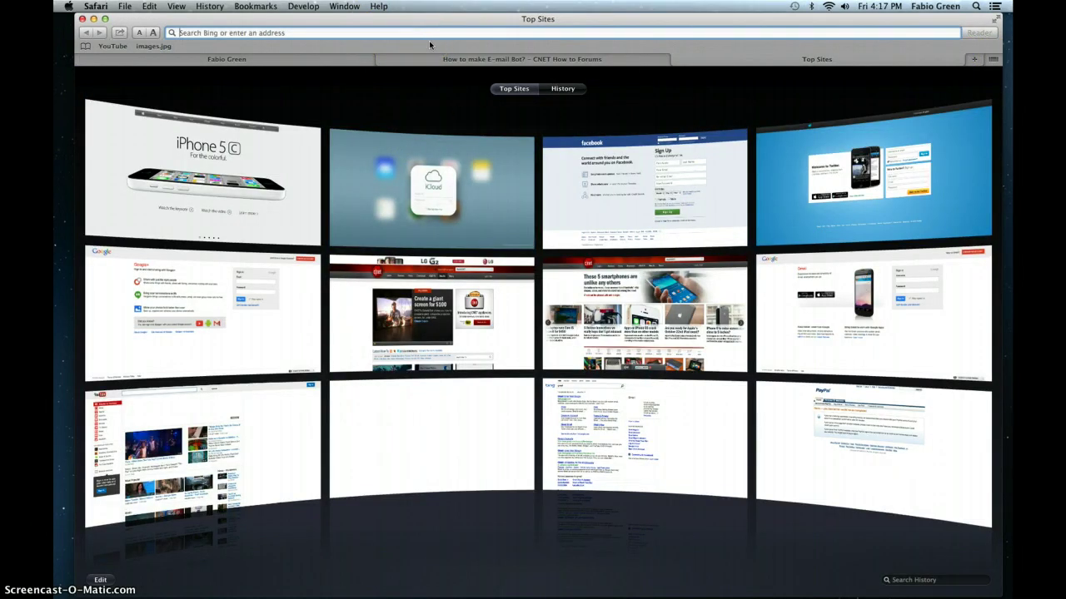
{"action": "type", "text": "go"}
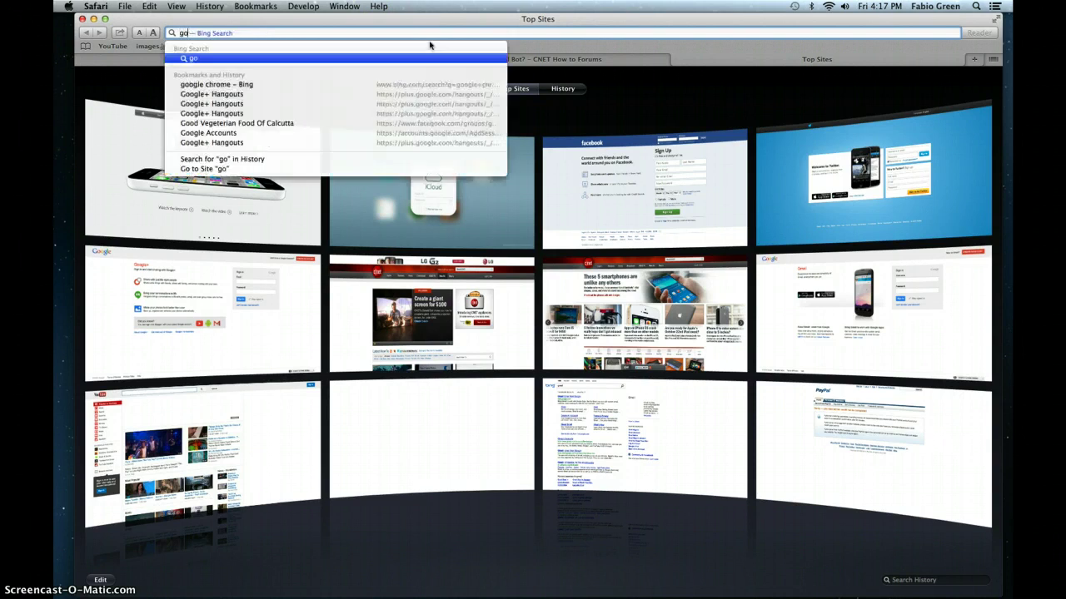
{"action": "type", "text": "oglech"}
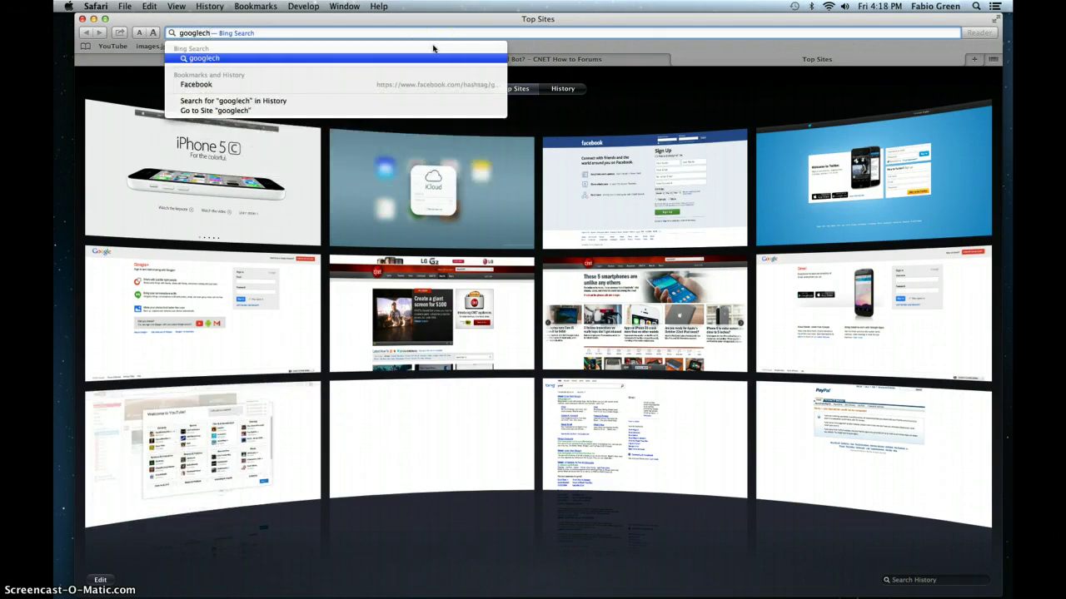
{"action": "type", "text": "rome"}
{"action": "key", "text": "Return"}
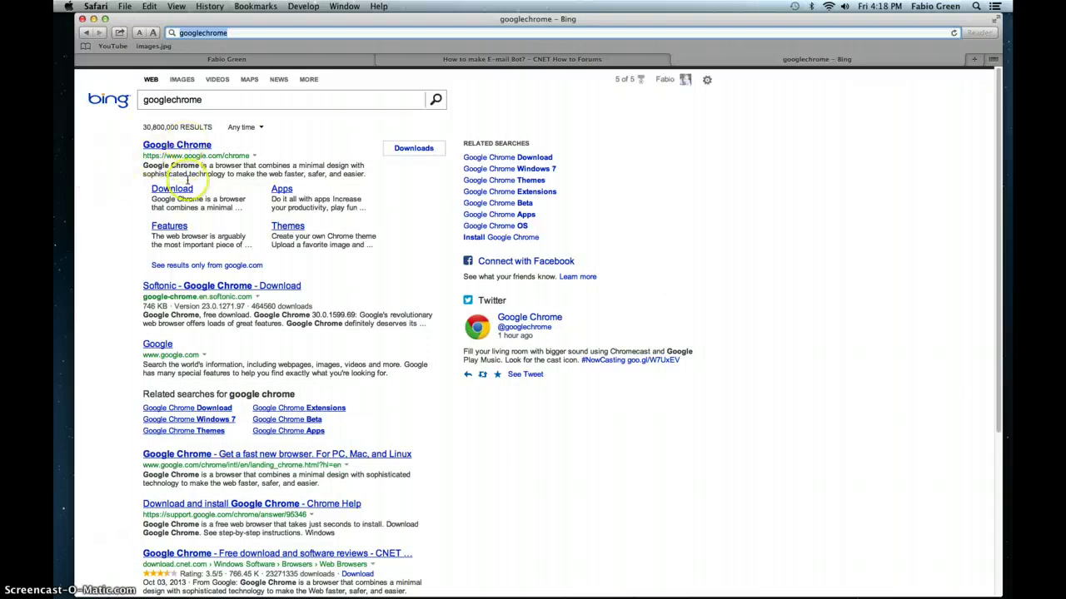
{"action": "left_click", "coordinate": [177, 190]}
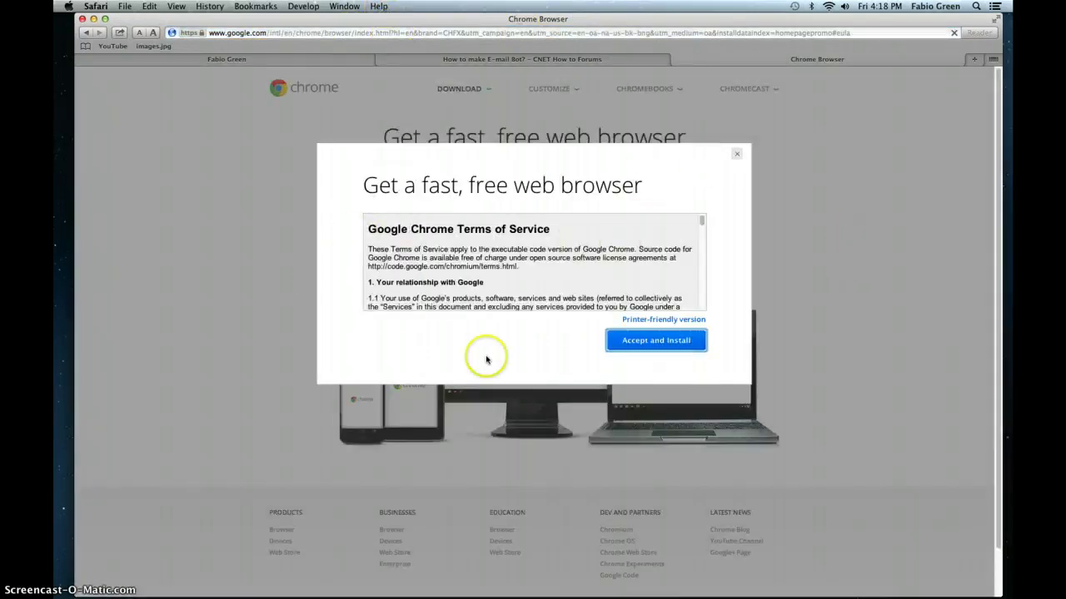
{"action": "left_click", "coordinate": [659, 341]}
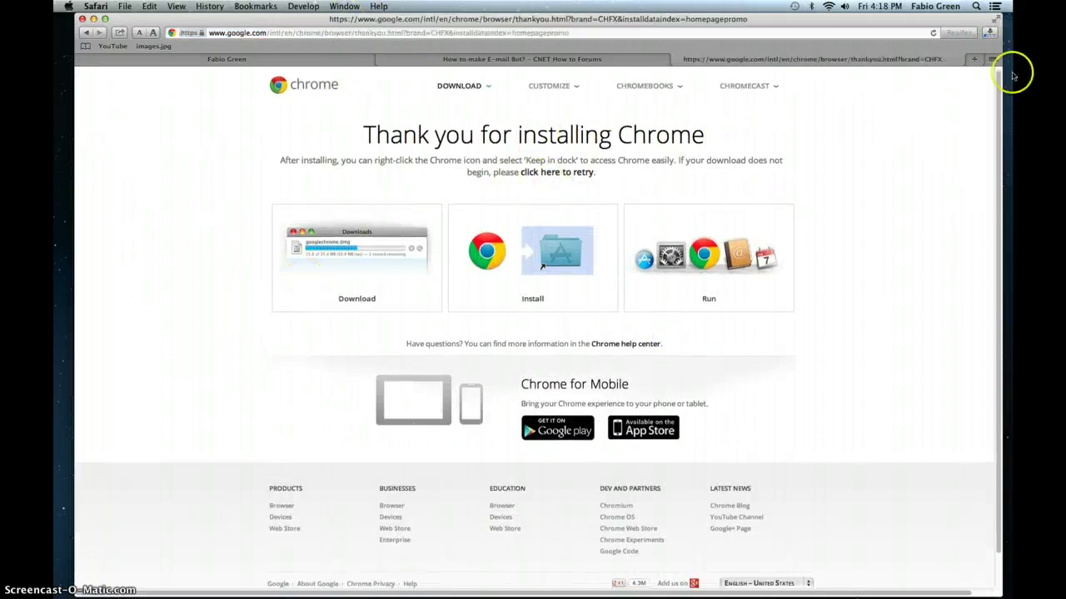
- Check the googlechrome.dmg download progress while moving the Safari window down and back up
{"action": "left_click", "coordinate": [988, 32]}
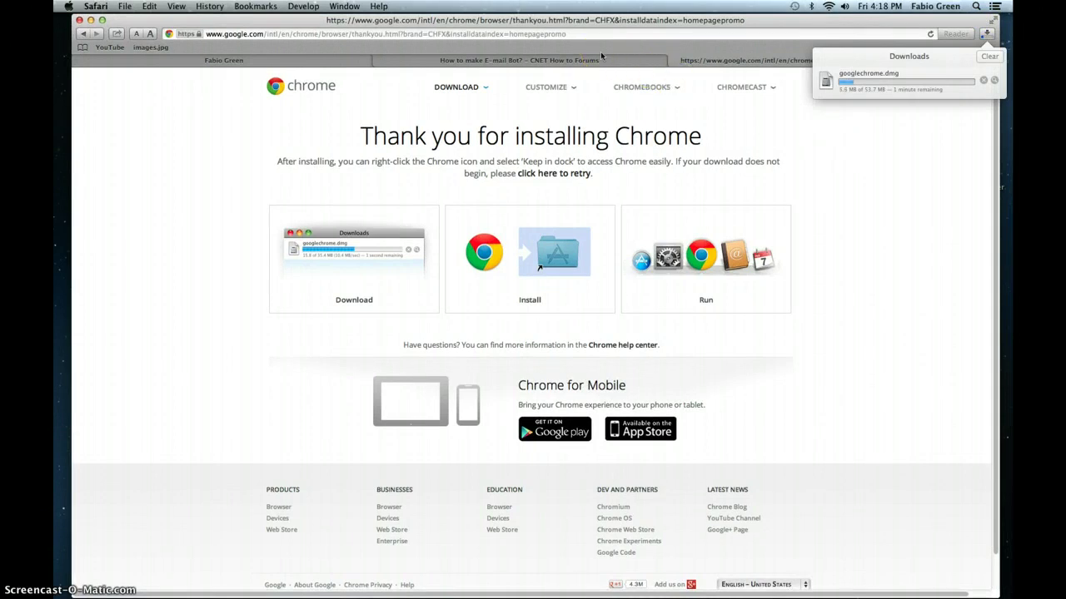
{"action": "mouse_move", "coordinate": [549, 87]}
{"action": "left_click_drag", "start_coordinate": [790, 25], "coordinate": [787, 60]}
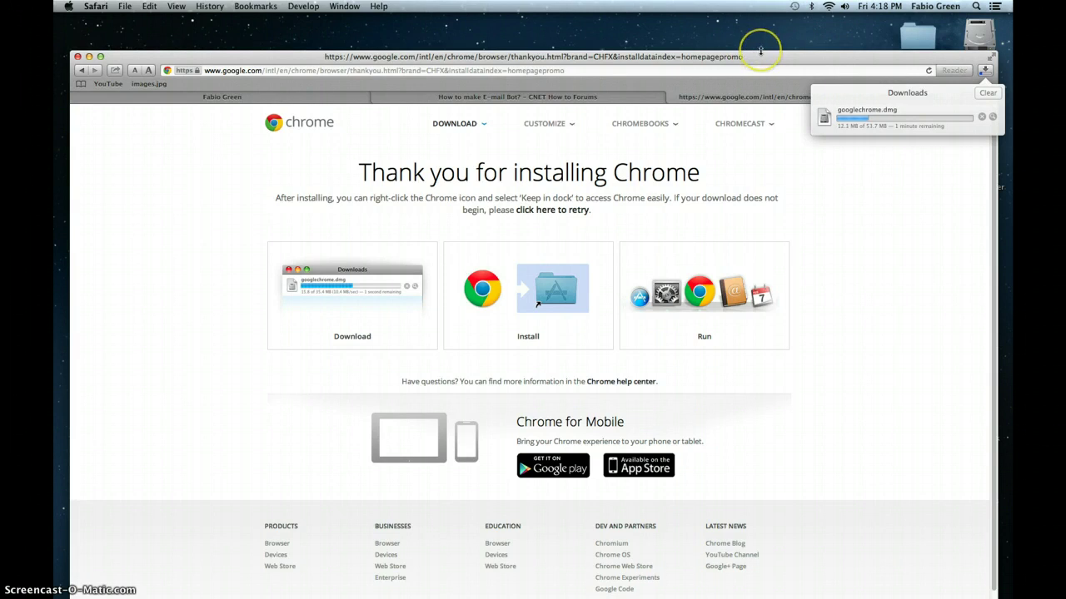
{"action": "left_click", "coordinate": [762, 70]}
{"action": "mouse_move", "coordinate": [737, 589]}
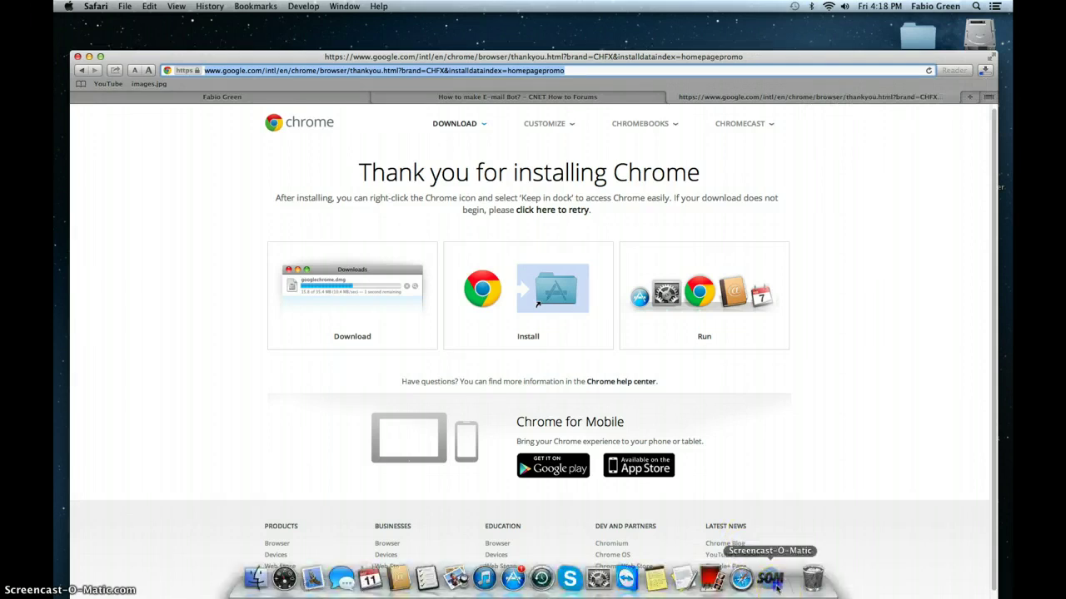
{"action": "left_click", "coordinate": [771, 592]}
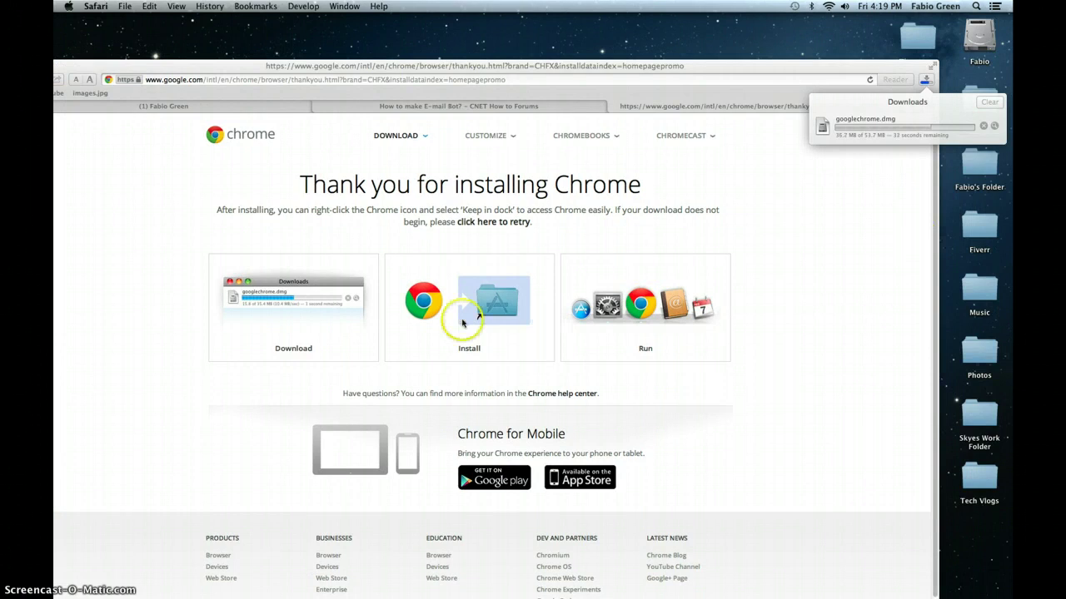
{"action": "left_click_drag", "start_coordinate": [218, 61], "coordinate": [224, 55]}
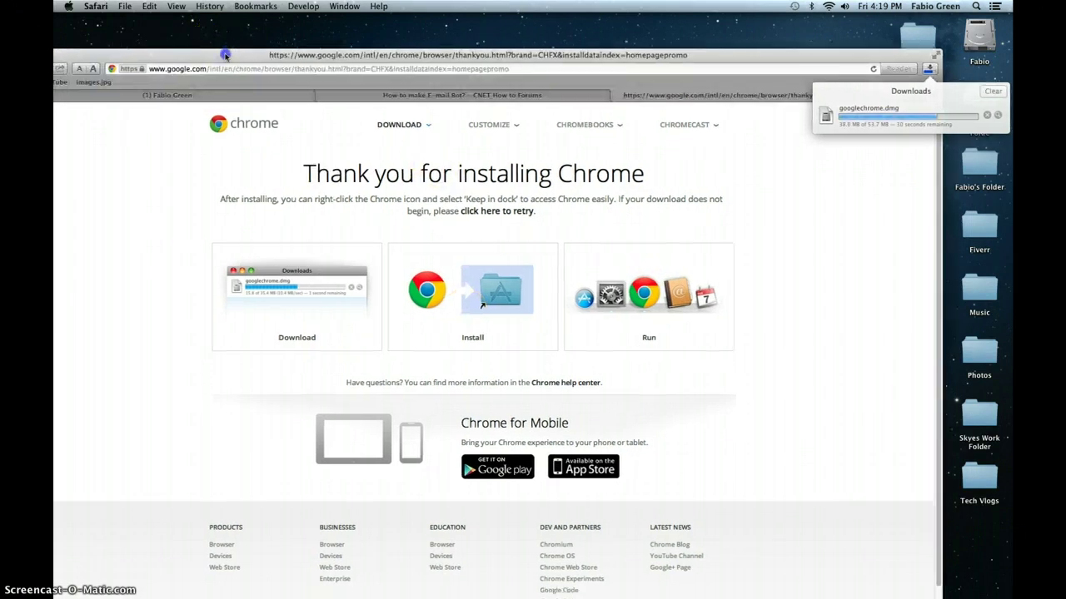
- Return to the Facebook profile tab and browse its notifications and timeline
{"action": "left_click", "coordinate": [229, 96]}
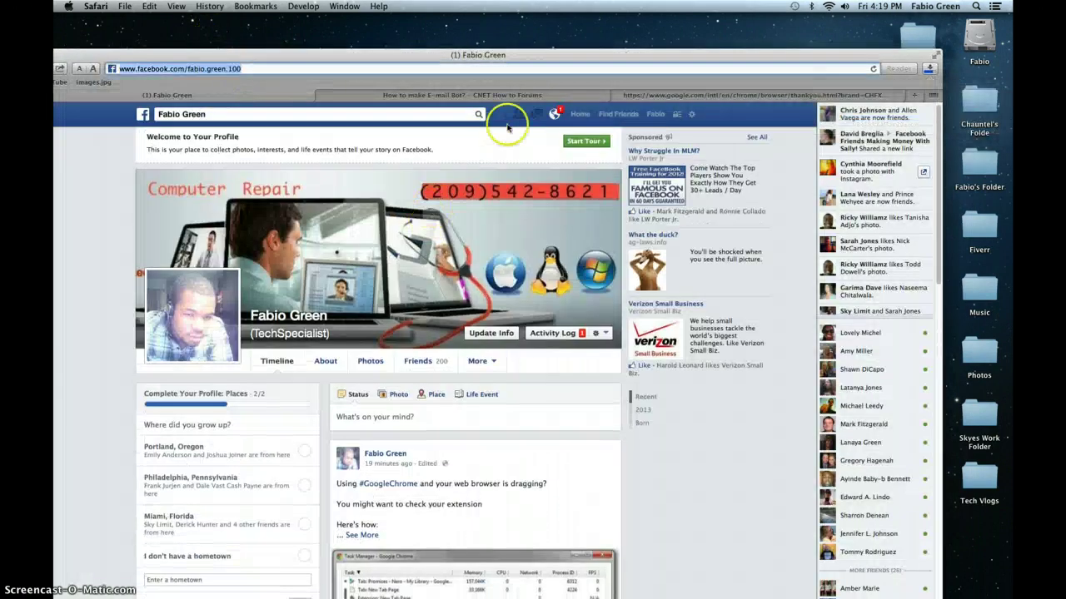
{"action": "left_click", "coordinate": [554, 114]}
{"action": "left_click", "coordinate": [93, 311]}
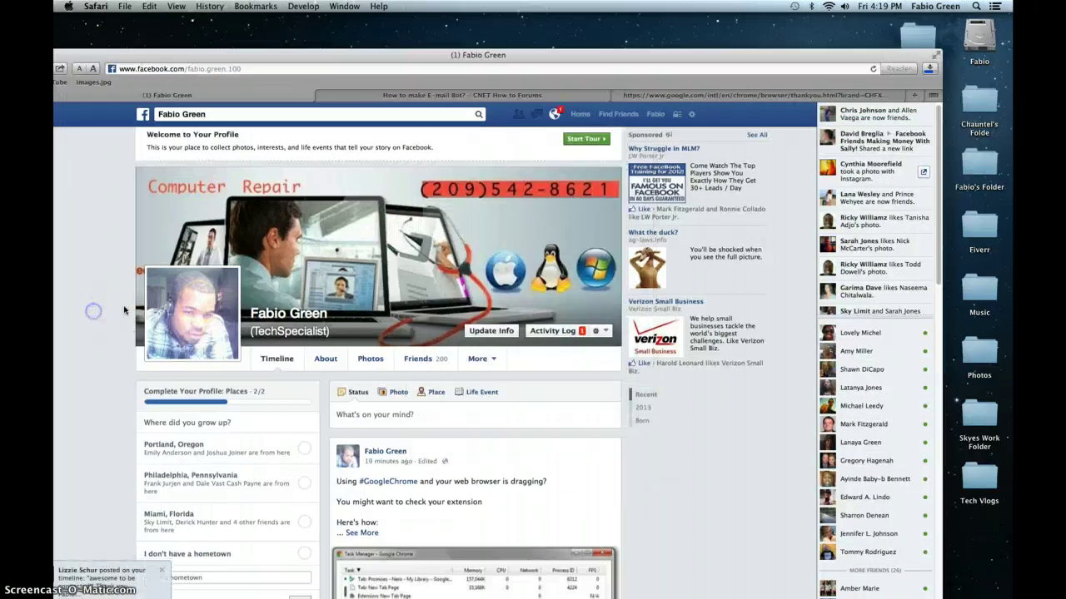
{"action": "left_click", "coordinate": [135, 315]}
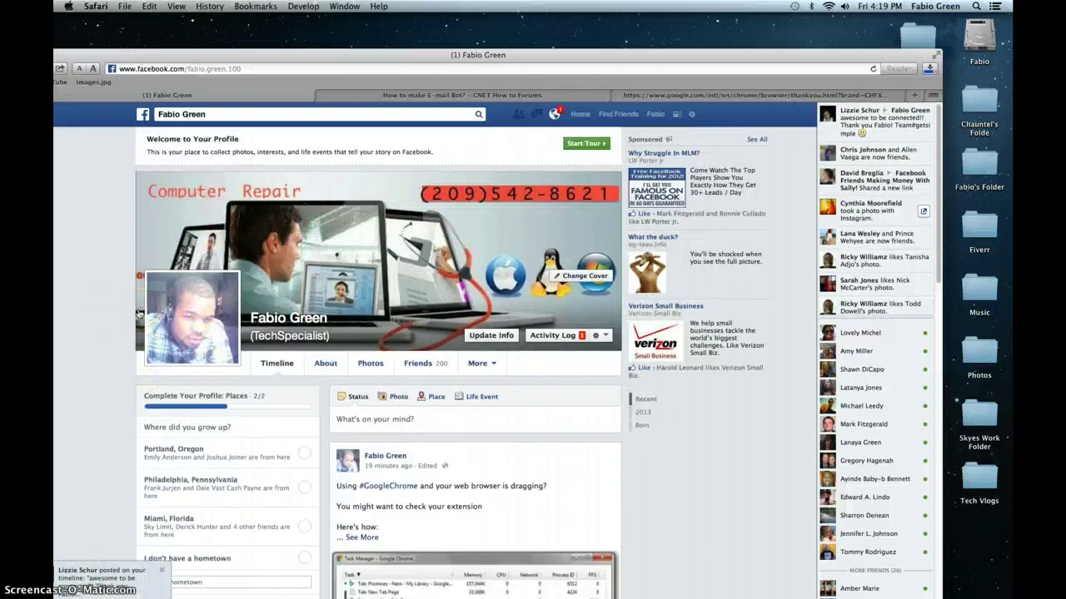
{"action": "scroll", "coordinate": [124, 288], "scroll_direction": "down", "scroll_amount": 5}
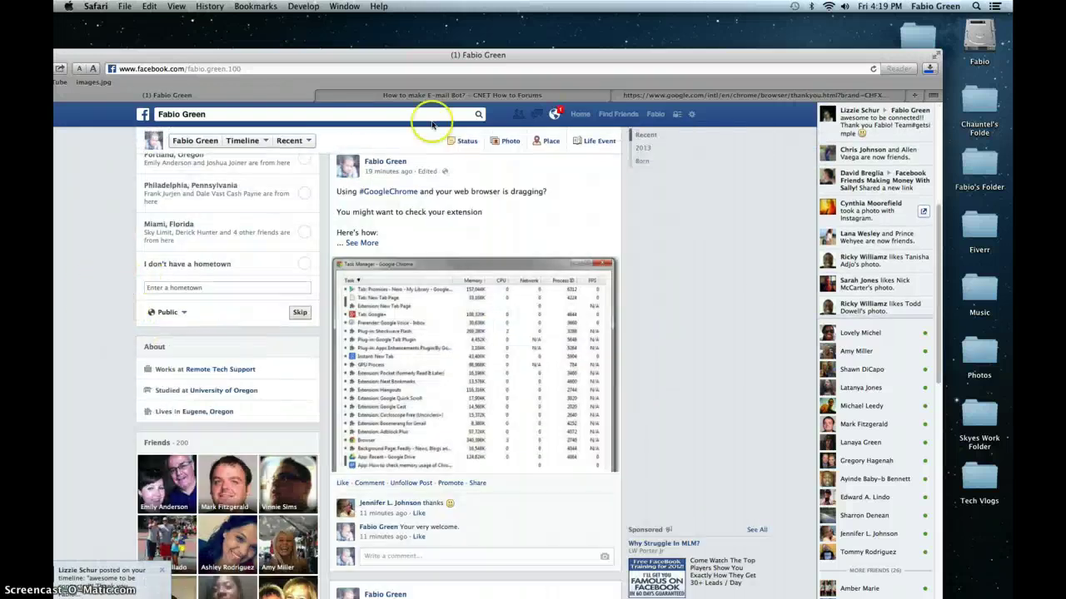
{"action": "scroll", "coordinate": [327, 428], "scroll_direction": "down", "scroll_amount": 3}
{"action": "left_click", "coordinate": [463, 154]}
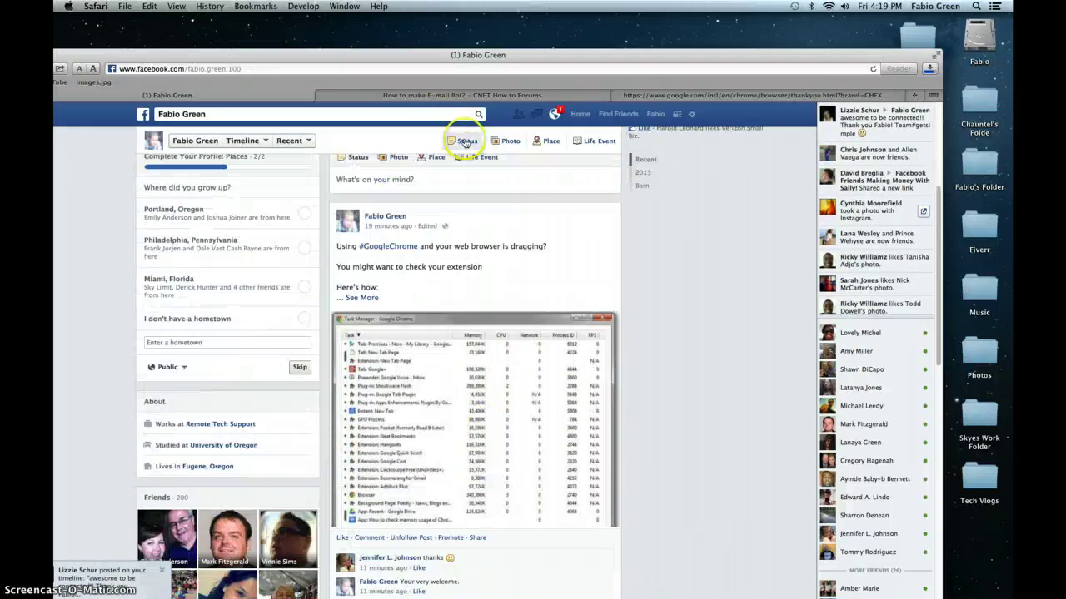
{"action": "left_click", "coordinate": [158, 74]}
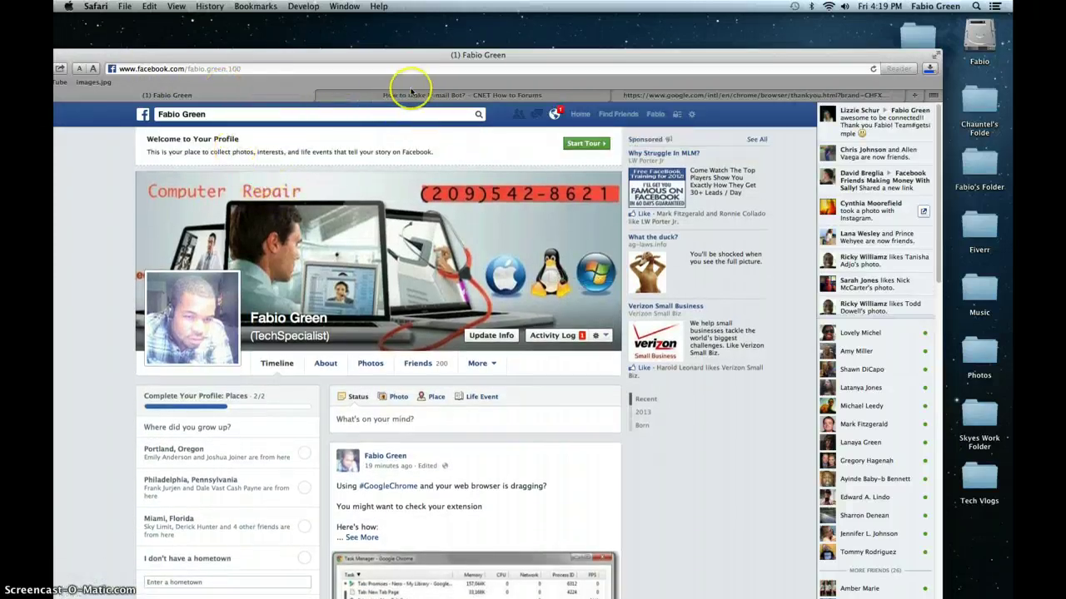
- Move the window aside and show the completed googlechrome.dmg download
{"action": "left_click", "coordinate": [361, 69]}
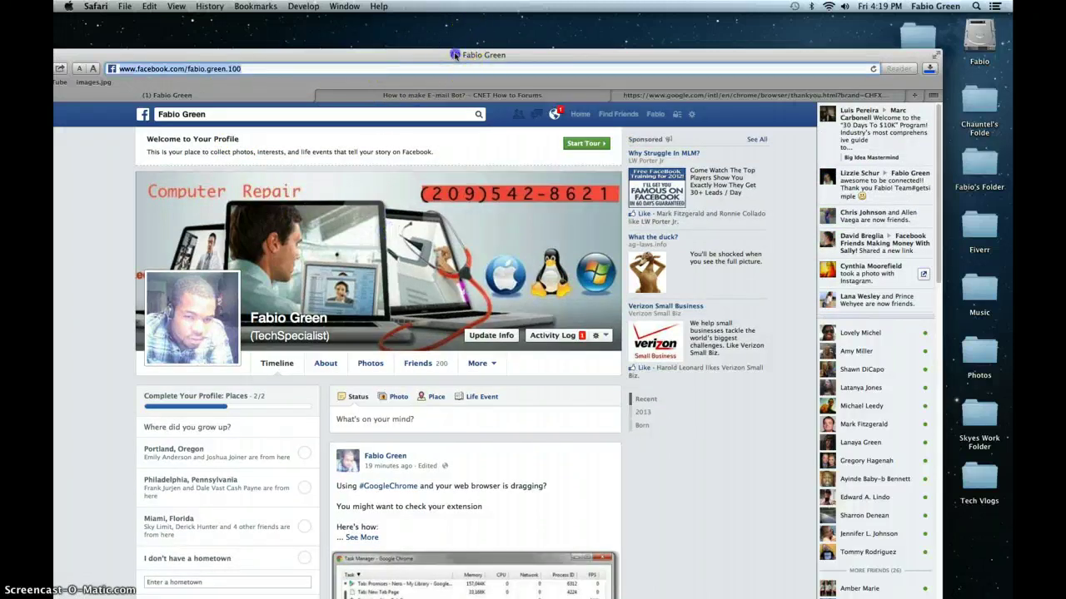
{"action": "left_click_drag", "start_coordinate": [540, 77], "coordinate": [503, 99]}
{"action": "left_click", "coordinate": [896, 91]}
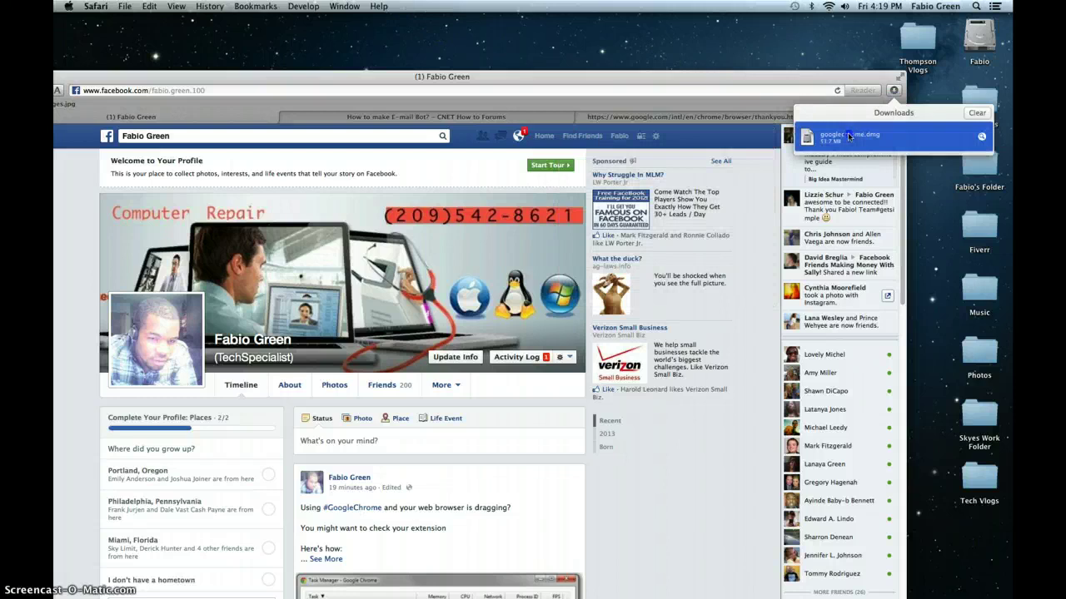
- Open googlechrome.dmg, minimise Safari, and drag Google Chrome into the Applications folder
{"action": "double_click", "coordinate": [851, 136]}
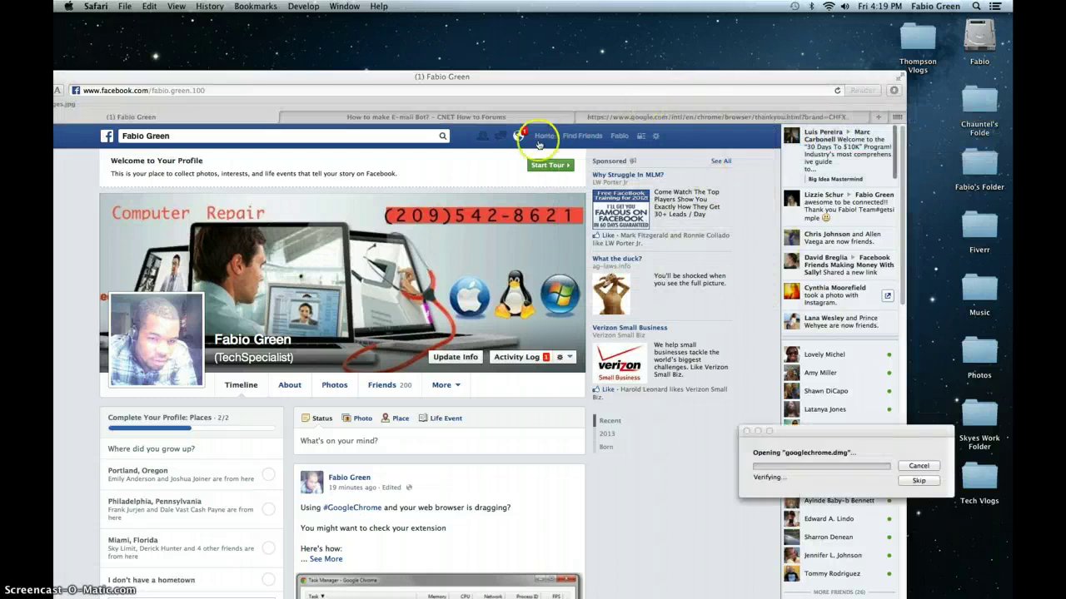
{"action": "left_click_drag", "start_coordinate": [526, 82], "coordinate": [603, 75]}
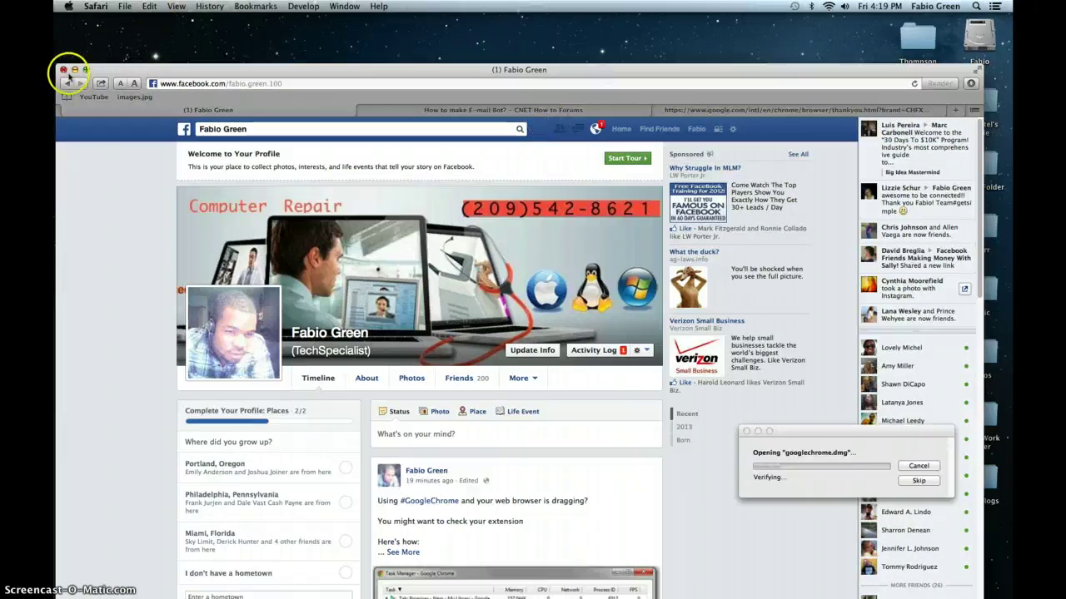
{"action": "left_click", "coordinate": [74, 71]}
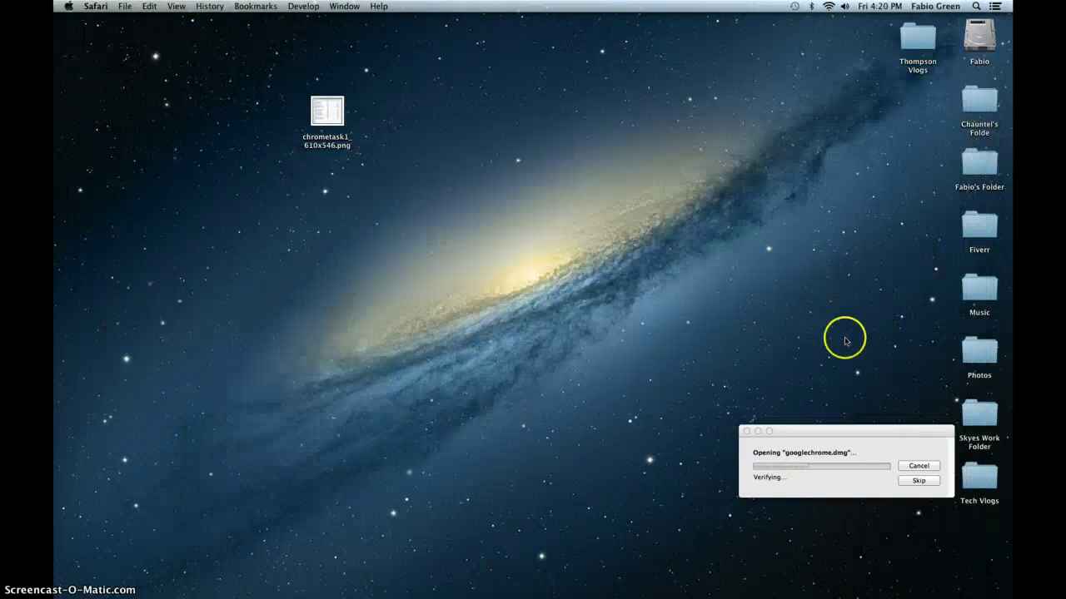
{"action": "left_click_drag", "start_coordinate": [817, 427], "coordinate": [620, 291]}
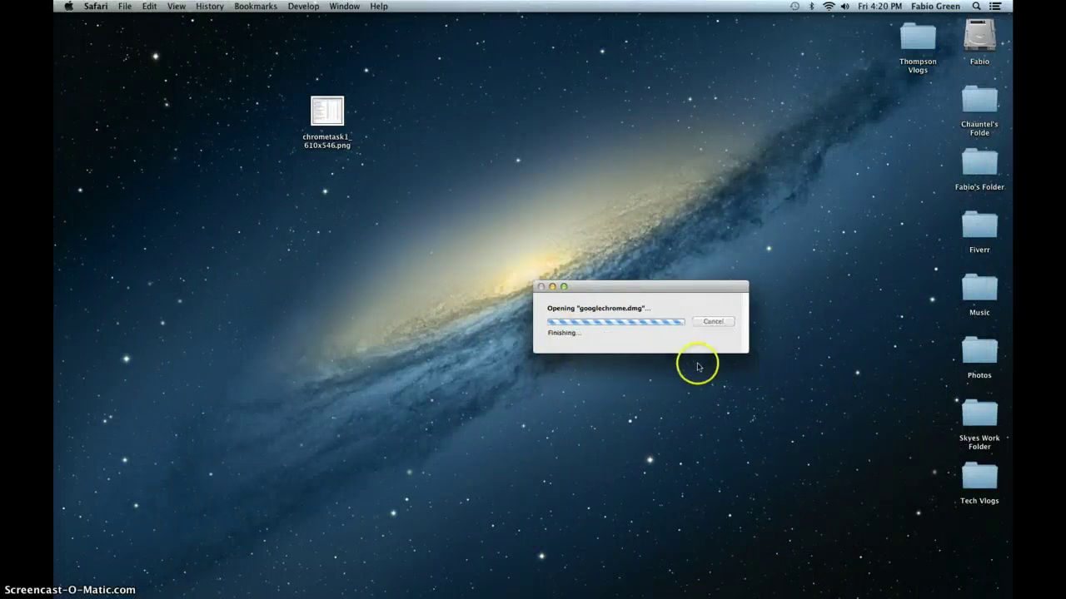
{"action": "left_click", "coordinate": [322, 198]}
{"action": "left_click_drag", "start_coordinate": [322, 198], "coordinate": [321, 341]}
- Launch Google Chrome from the Dock and confirm opening the downloaded app
{"action": "right_click", "coordinate": [333, 197]}
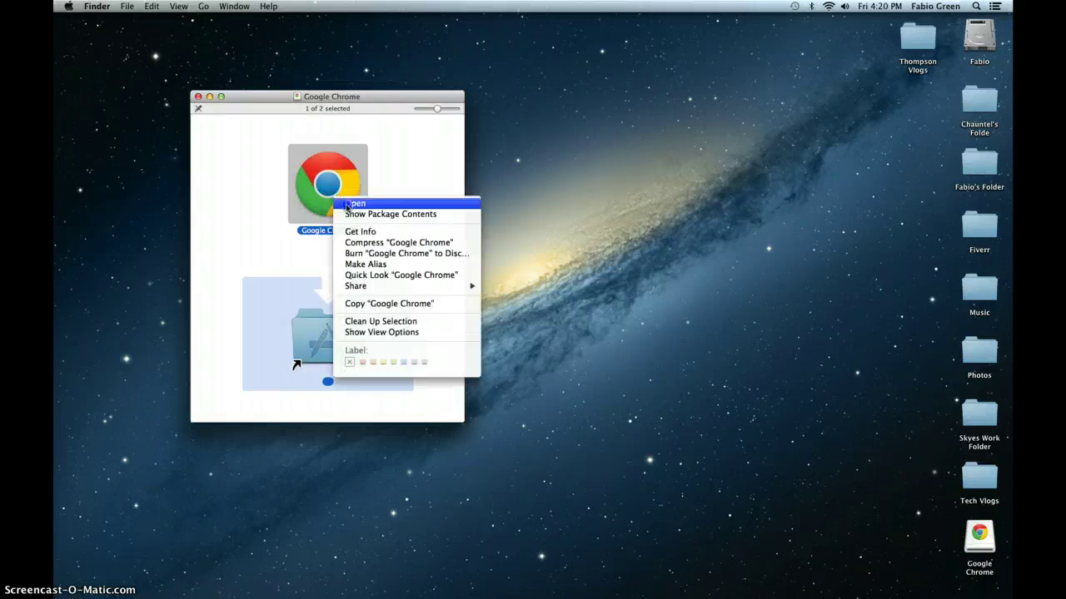
{"action": "left_click", "coordinate": [250, 126]}
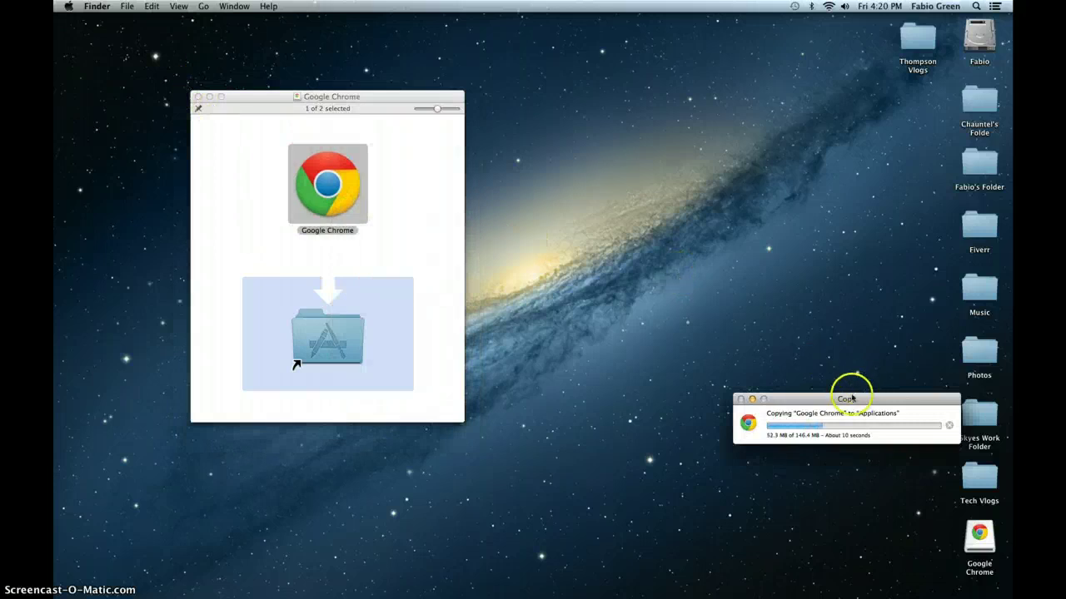
{"action": "mouse_move", "coordinate": [686, 595]}
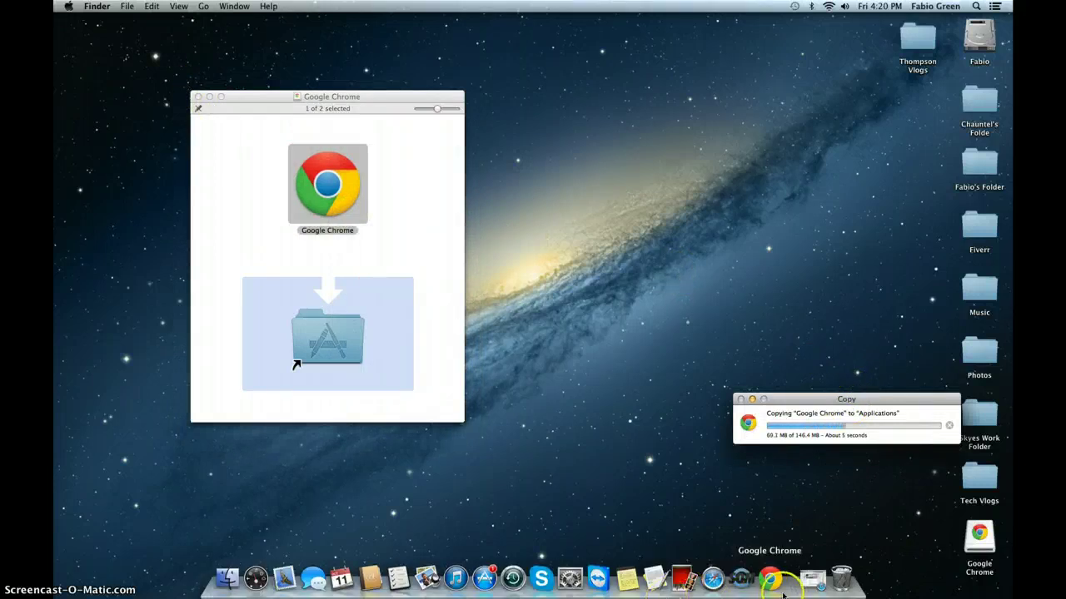
{"action": "left_click", "coordinate": [739, 580]}
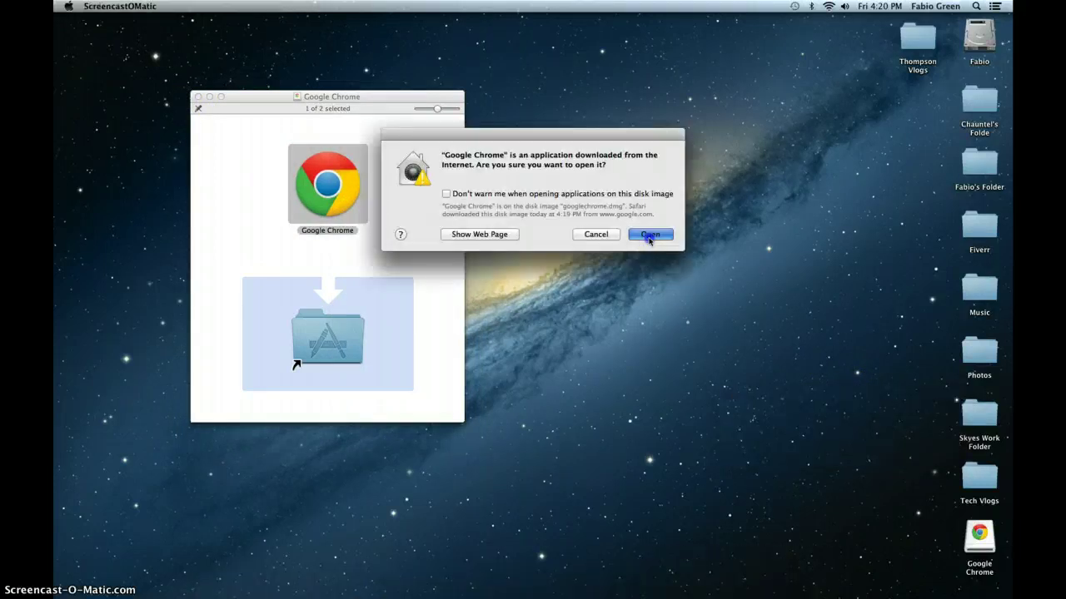
{"action": "left_click", "coordinate": [649, 235]}
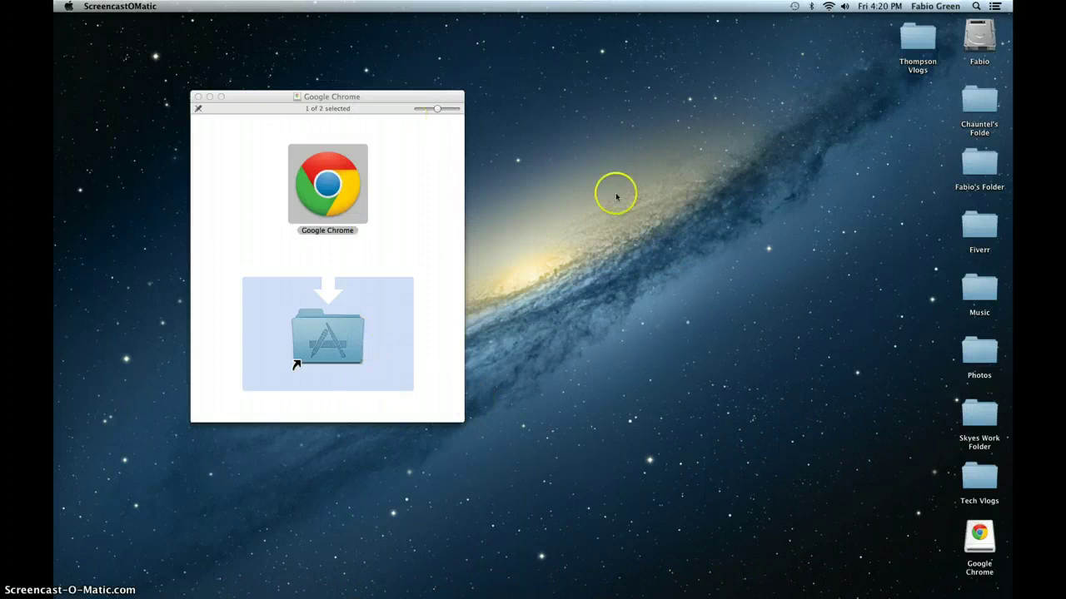
- Answer the keychain access prompts, then widen and reposition the Chrome window
{"action": "mouse_move", "coordinate": [541, 596]}
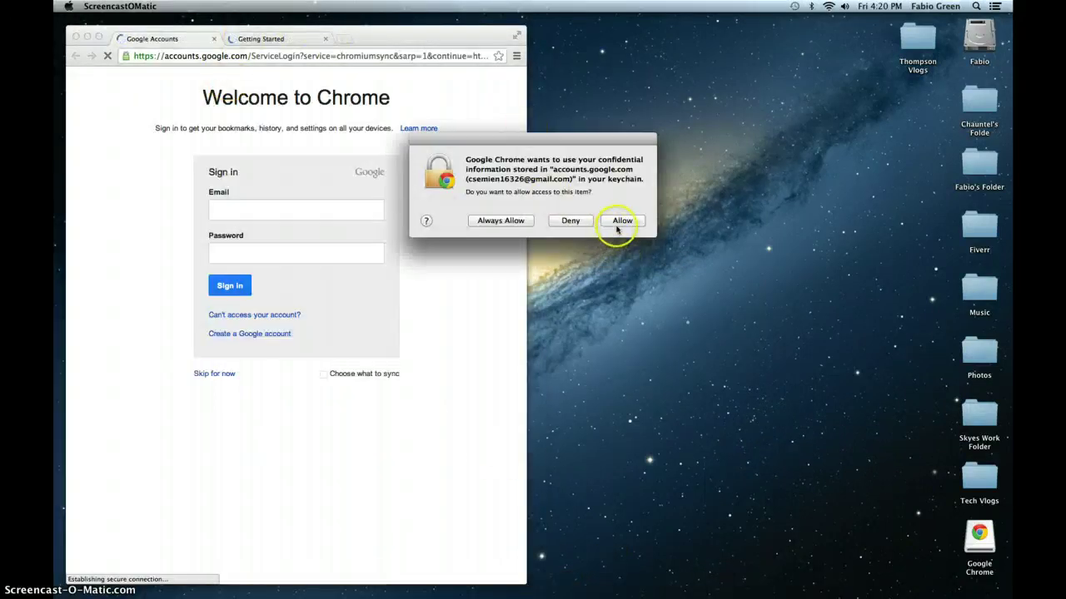
{"action": "left_click", "coordinate": [571, 222]}
{"action": "left_click", "coordinate": [348, 62]}
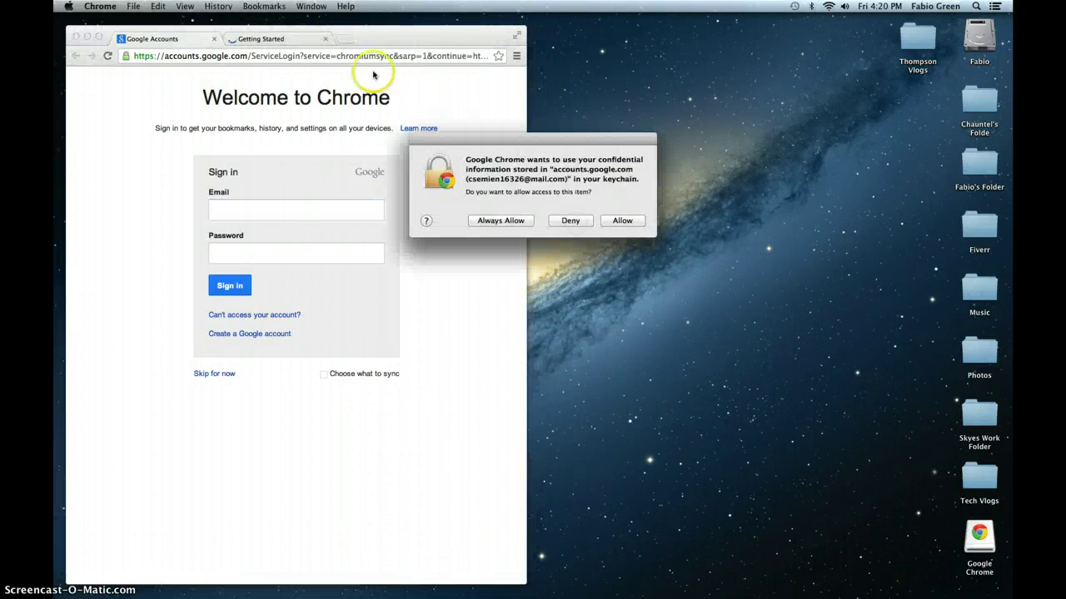
{"action": "left_click", "coordinate": [571, 222]}
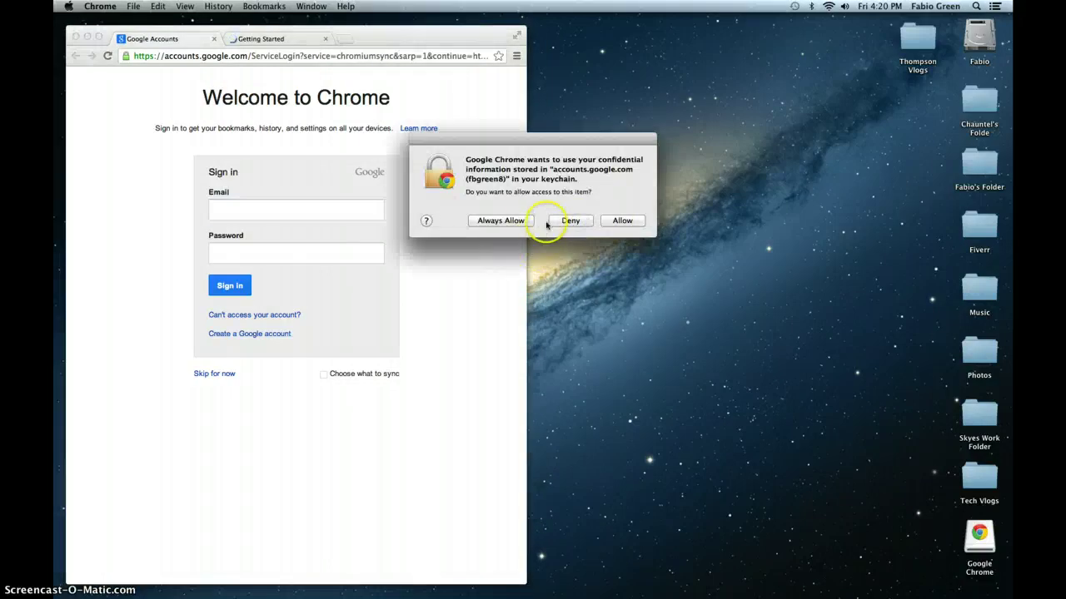
{"action": "left_click", "coordinate": [562, 222]}
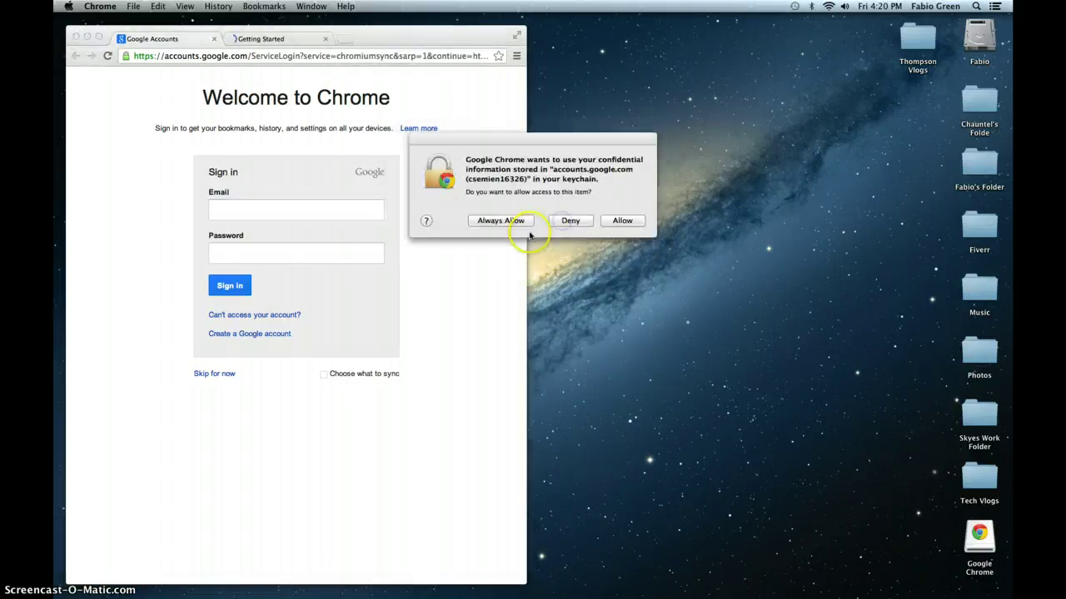
{"action": "left_click", "coordinate": [638, 224]}
{"action": "left_click", "coordinate": [614, 229]}
{"action": "left_click_drag", "start_coordinate": [525, 242], "coordinate": [940, 242]}
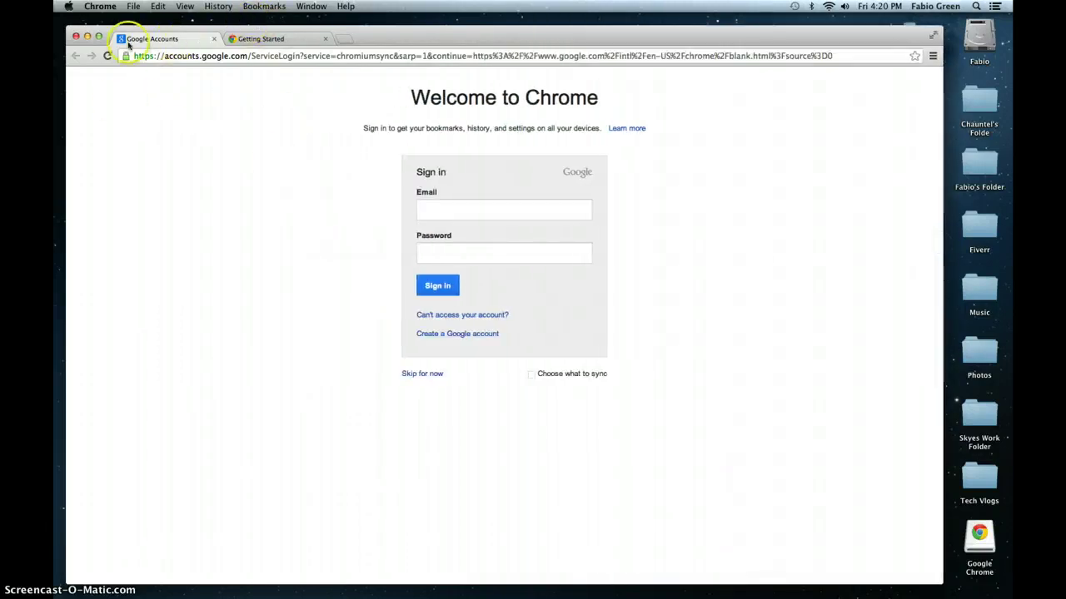
{"action": "left_click_drag", "start_coordinate": [394, 42], "coordinate": [391, 37]}
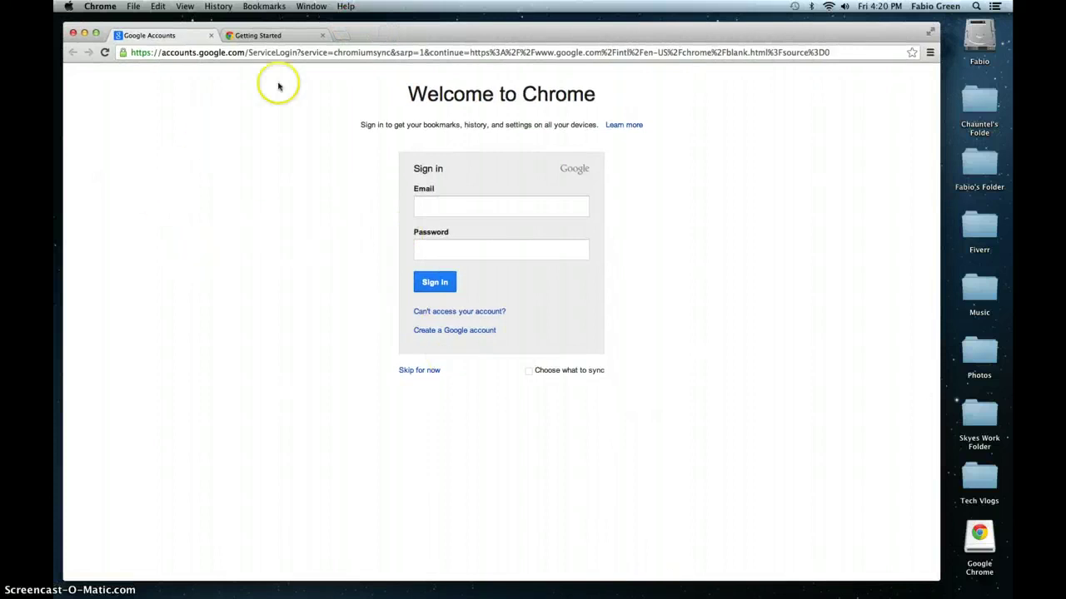
- Choose Preferences from the Chrome menu to open chrome://settings
{"action": "left_click", "coordinate": [101, 7]}
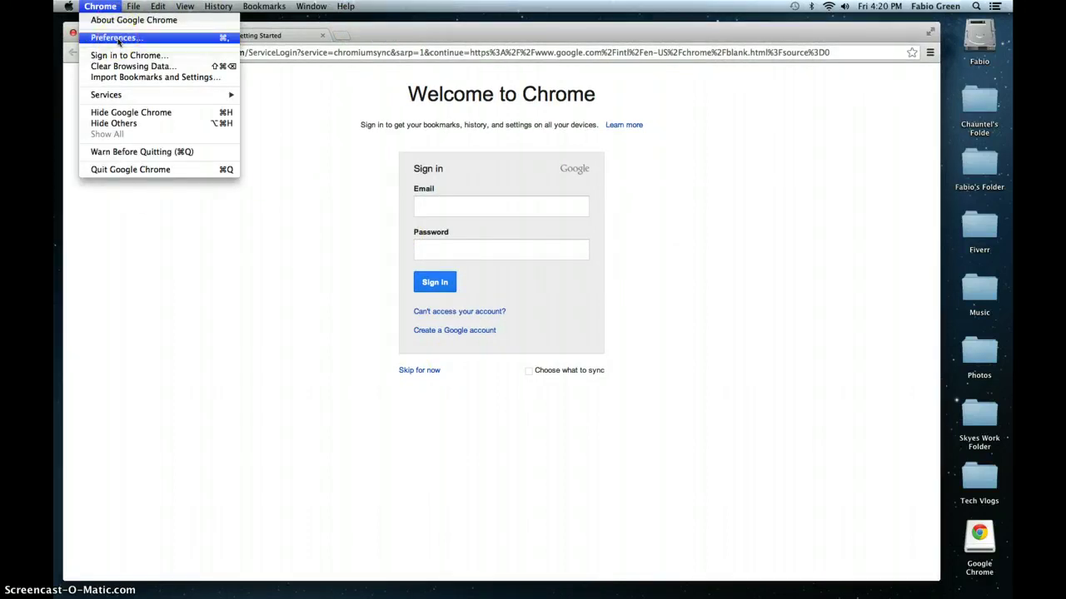
{"action": "left_click", "coordinate": [116, 38]}
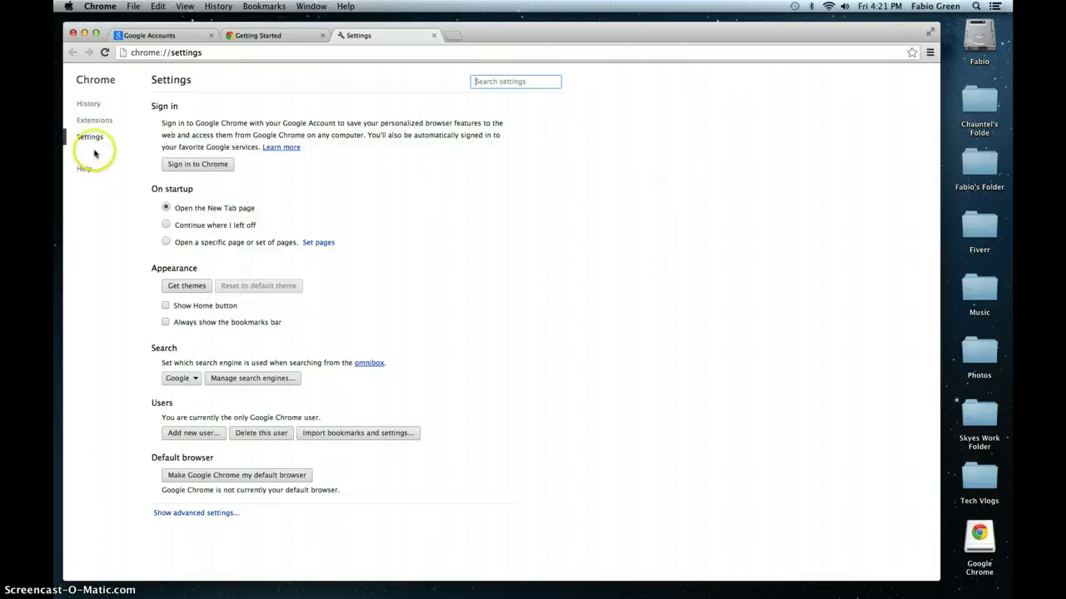
- View the Extensions page listing Google Docs 0.5, then follow Get more extensions
{"action": "left_click", "coordinate": [98, 122]}
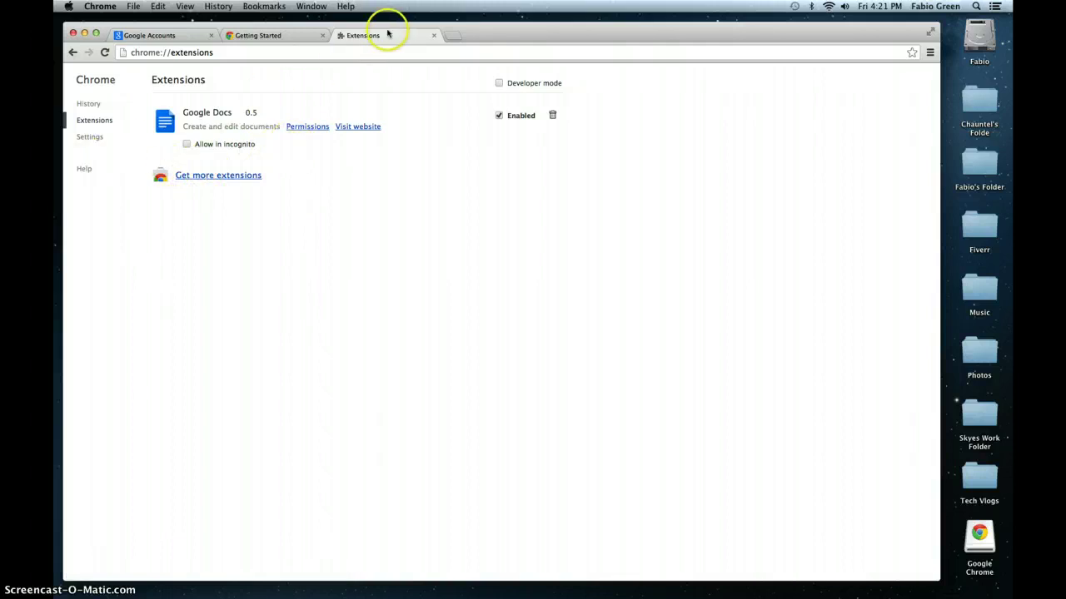
{"action": "left_click_drag", "start_coordinate": [563, 44], "coordinate": [573, 44]}
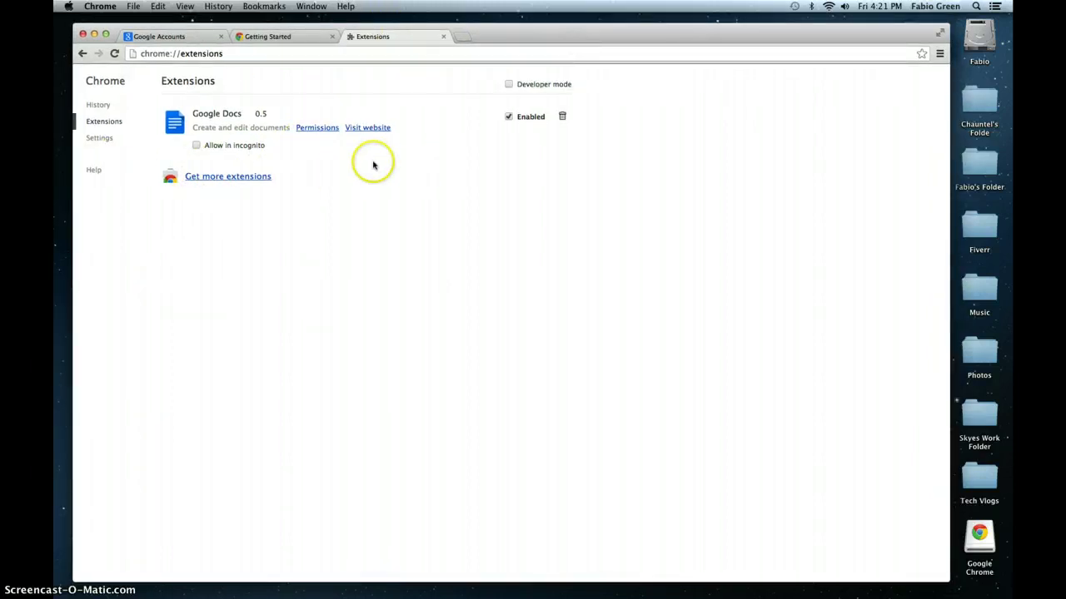
{"action": "left_click", "coordinate": [245, 179]}
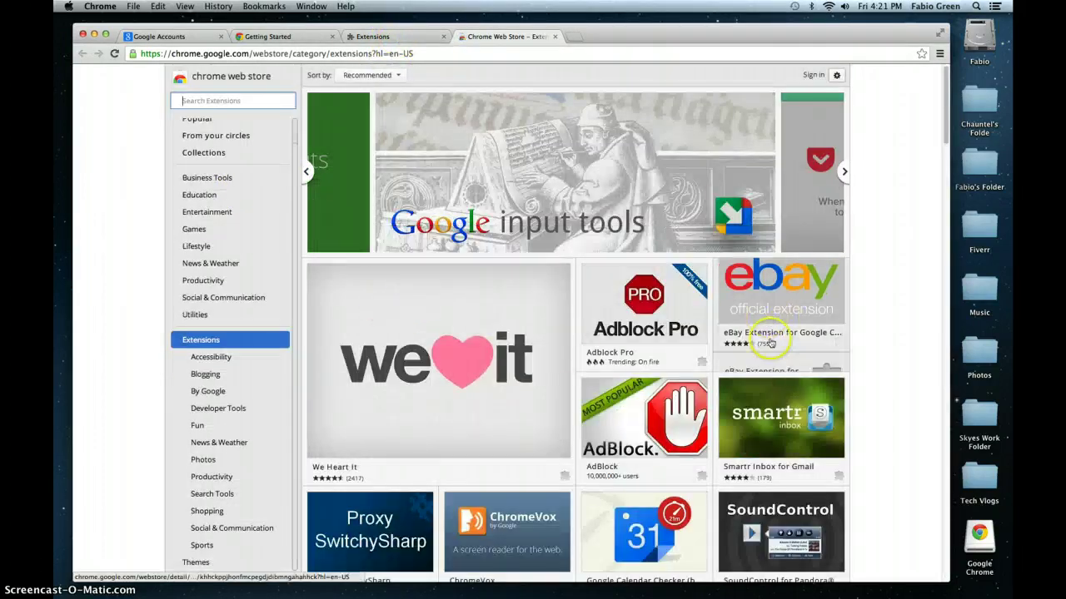
- Add the eBay Extension for Google Chrome from the Web Store and close its details
{"action": "mouse_move", "coordinate": [781, 358]}
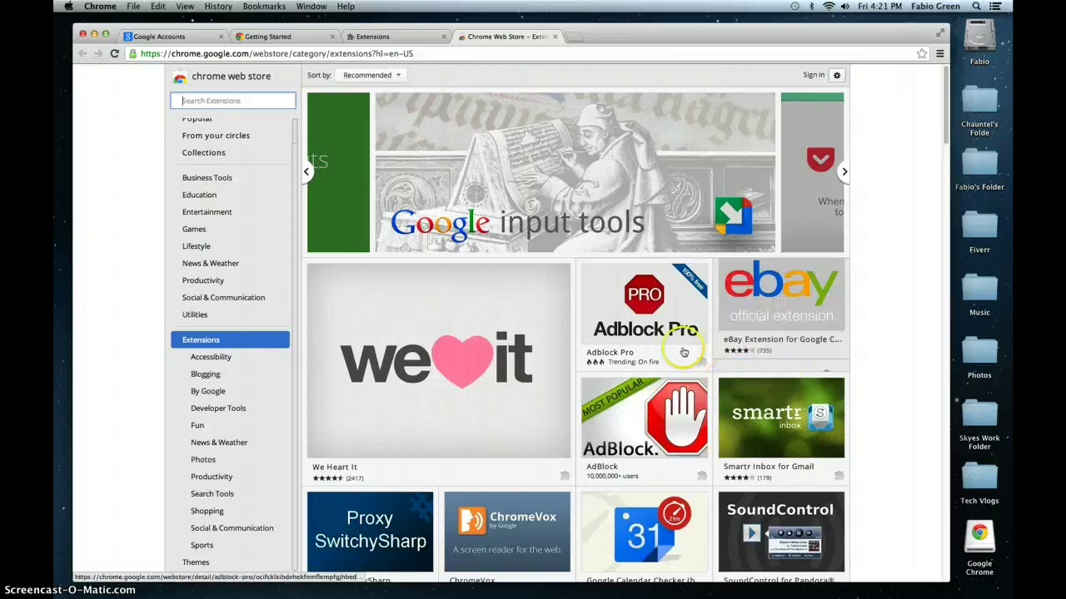
{"action": "scroll", "coordinate": [662, 356], "scroll_direction": "down", "scroll_amount": 3}
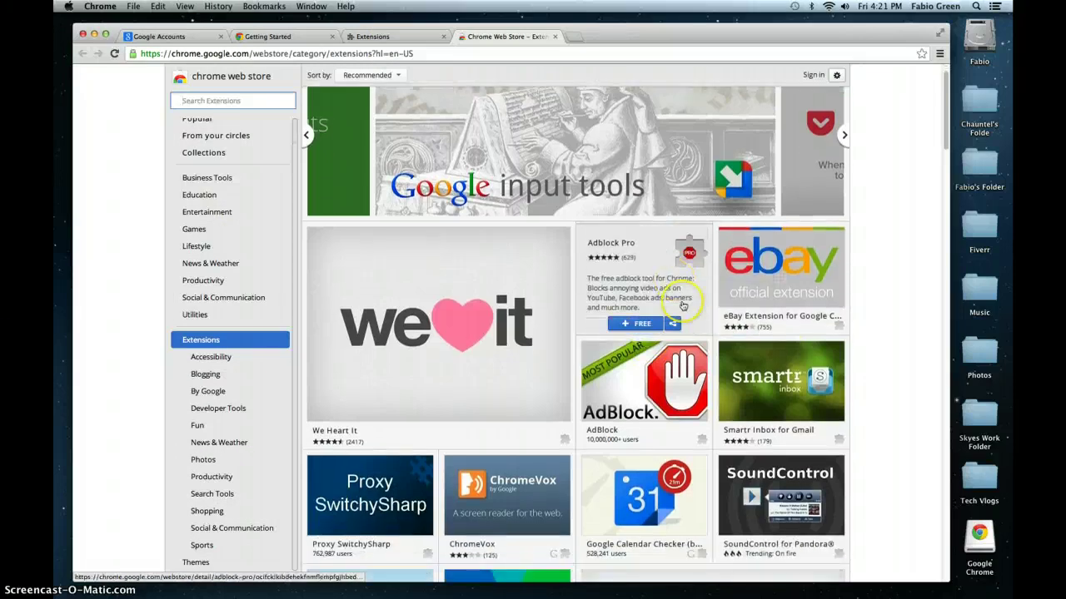
{"action": "scroll", "coordinate": [599, 350], "scroll_direction": "down", "scroll_amount": 3}
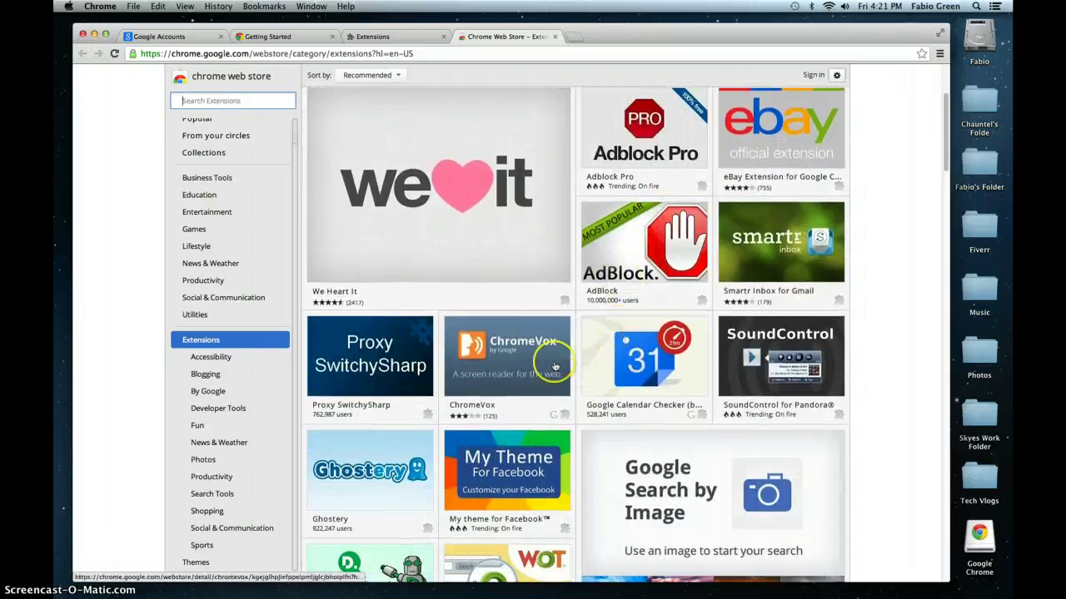
{"action": "mouse_move", "coordinate": [456, 403]}
{"action": "scroll", "coordinate": [456, 402], "scroll_direction": "down", "scroll_amount": 2}
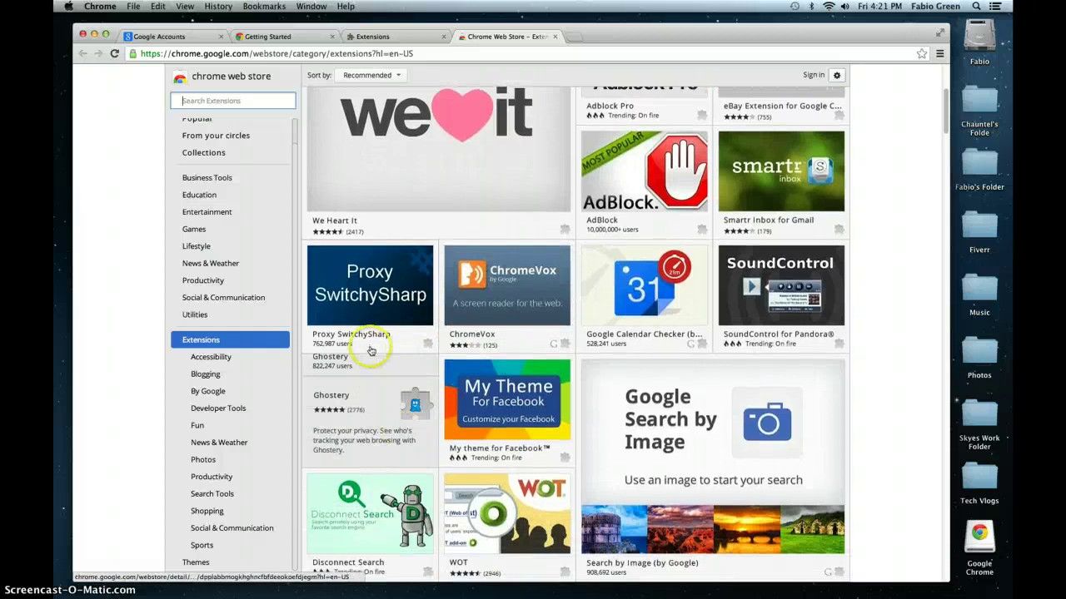
{"action": "scroll", "coordinate": [455, 412], "scroll_direction": "down", "scroll_amount": 2}
{"action": "scroll", "coordinate": [770, 250], "scroll_direction": "up", "scroll_amount": 6}
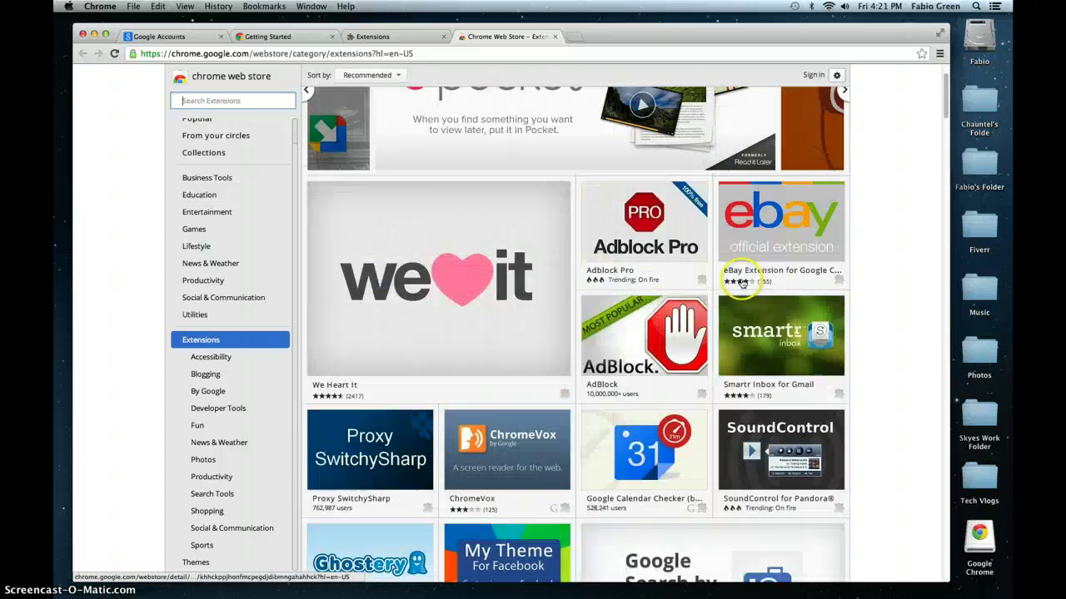
{"action": "left_click", "coordinate": [768, 241]}
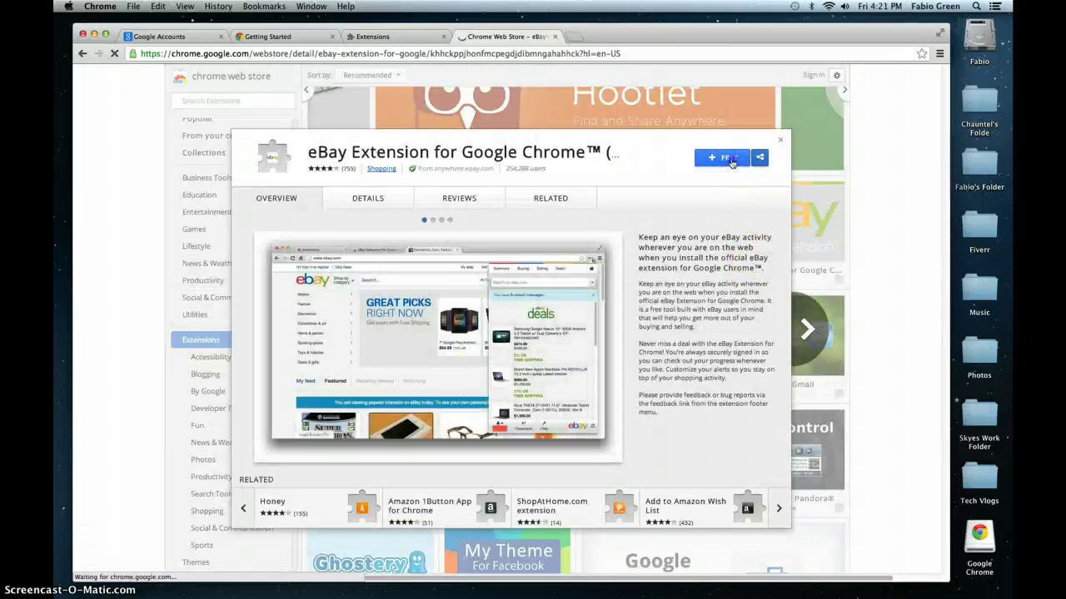
{"action": "left_click", "coordinate": [731, 163]}
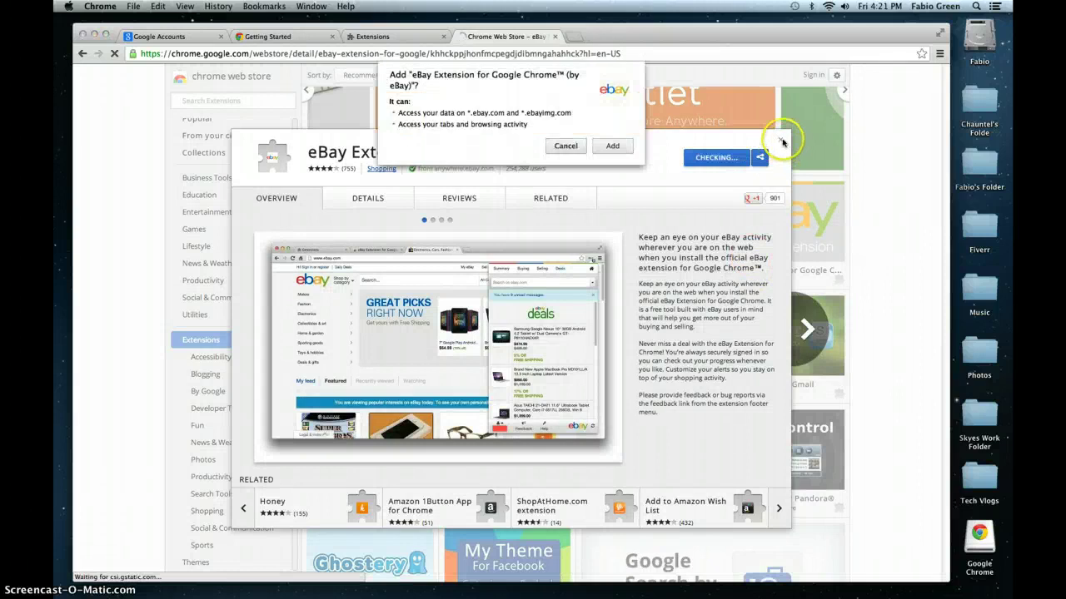
{"action": "left_click", "coordinate": [604, 150]}
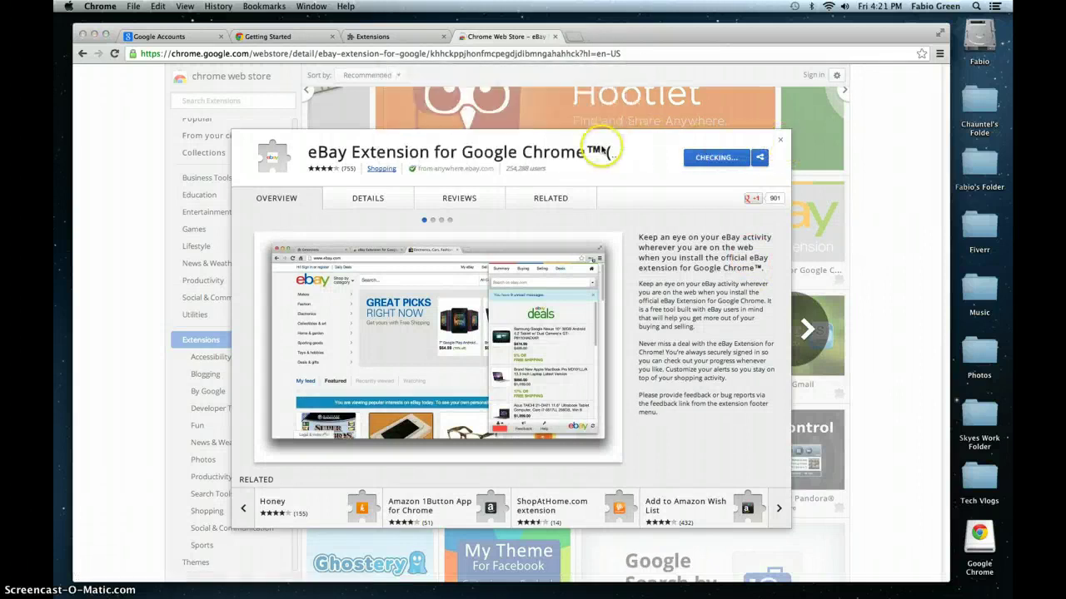
{"action": "left_click", "coordinate": [780, 141]}
{"action": "scroll", "coordinate": [463, 408], "scroll_direction": "down", "scroll_amount": 5}
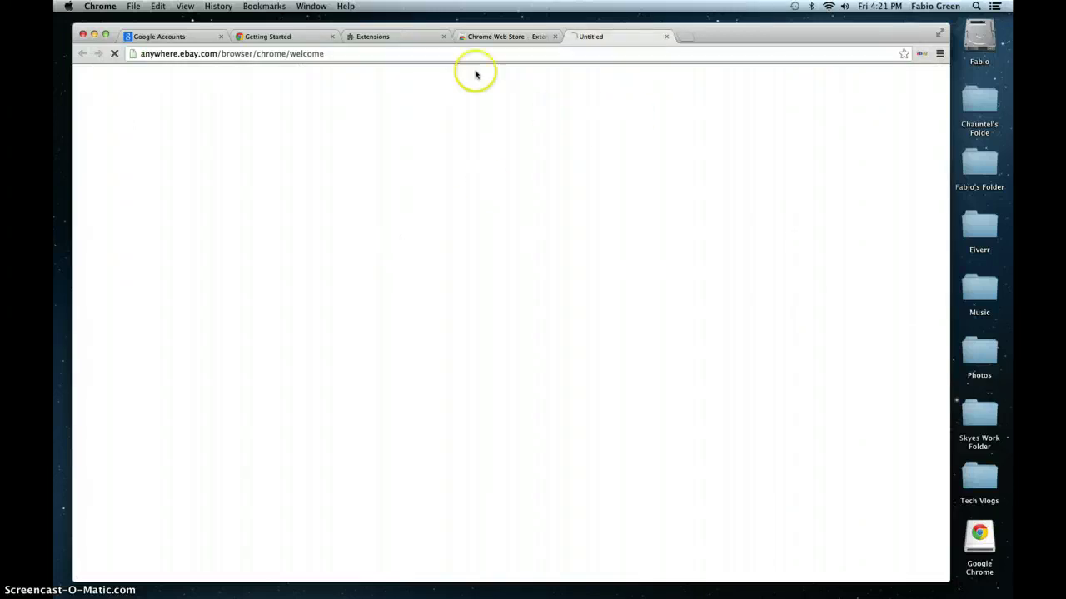
- Close eBay's welcome page, add Google Chrome to Phone Extension, and view the installed extensions list
{"action": "left_click", "coordinate": [666, 37]}
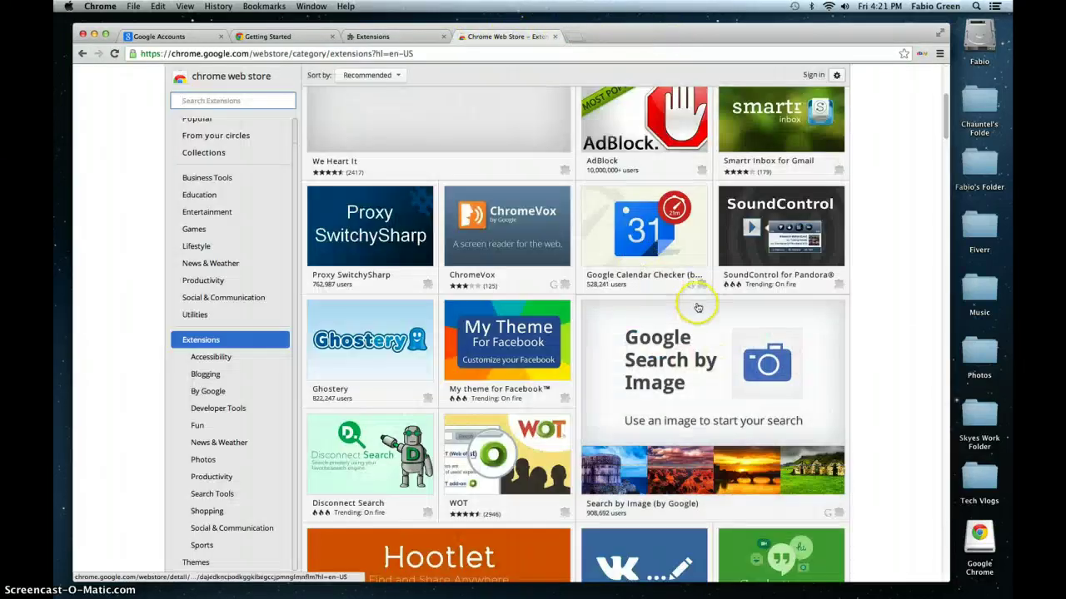
{"action": "scroll", "coordinate": [594, 338], "scroll_direction": "up", "scroll_amount": 2}
{"action": "scroll", "coordinate": [595, 343], "scroll_direction": "up", "scroll_amount": 3}
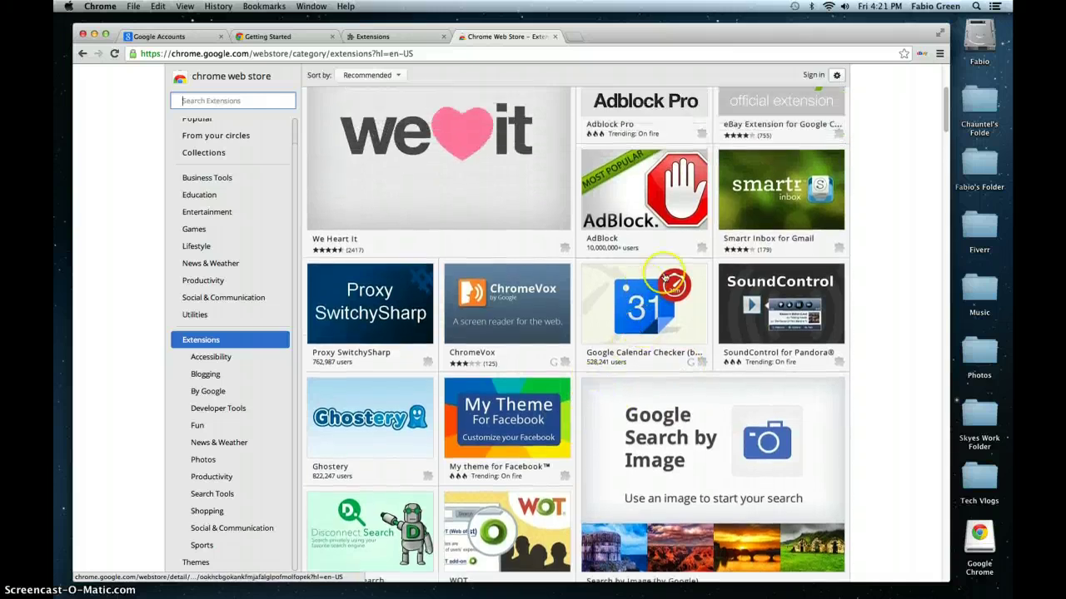
{"action": "scroll", "coordinate": [540, 352], "scroll_direction": "down", "scroll_amount": 15}
{"action": "scroll", "coordinate": [542, 354], "scroll_direction": "down", "scroll_amount": 1}
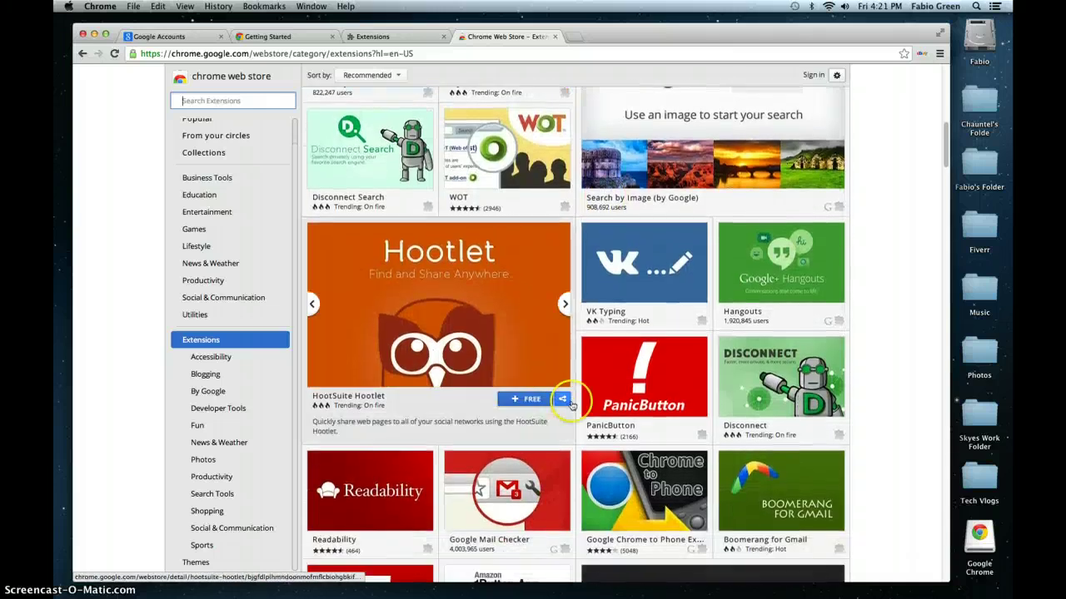
{"action": "left_click", "coordinate": [644, 546]}
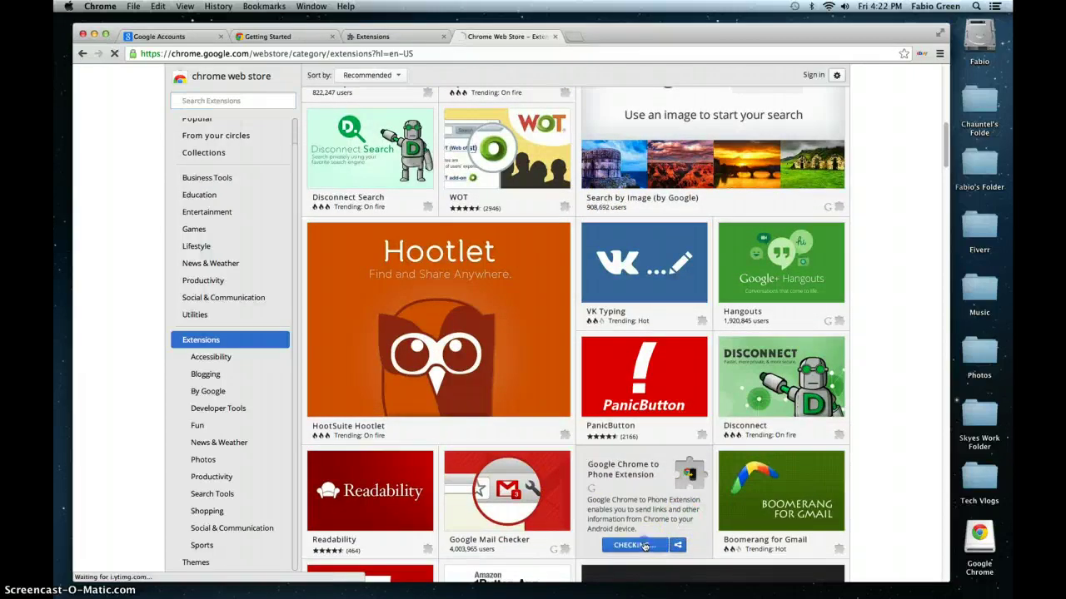
{"action": "left_click", "coordinate": [620, 137]}
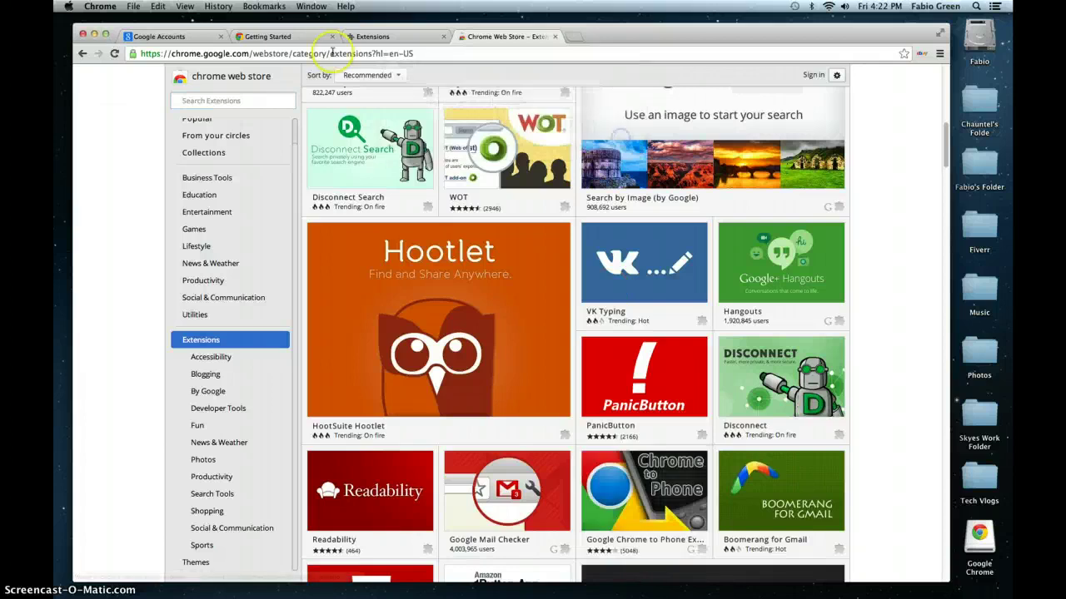
{"action": "left_click", "coordinate": [283, 39]}
{"action": "left_click", "coordinate": [374, 36]}
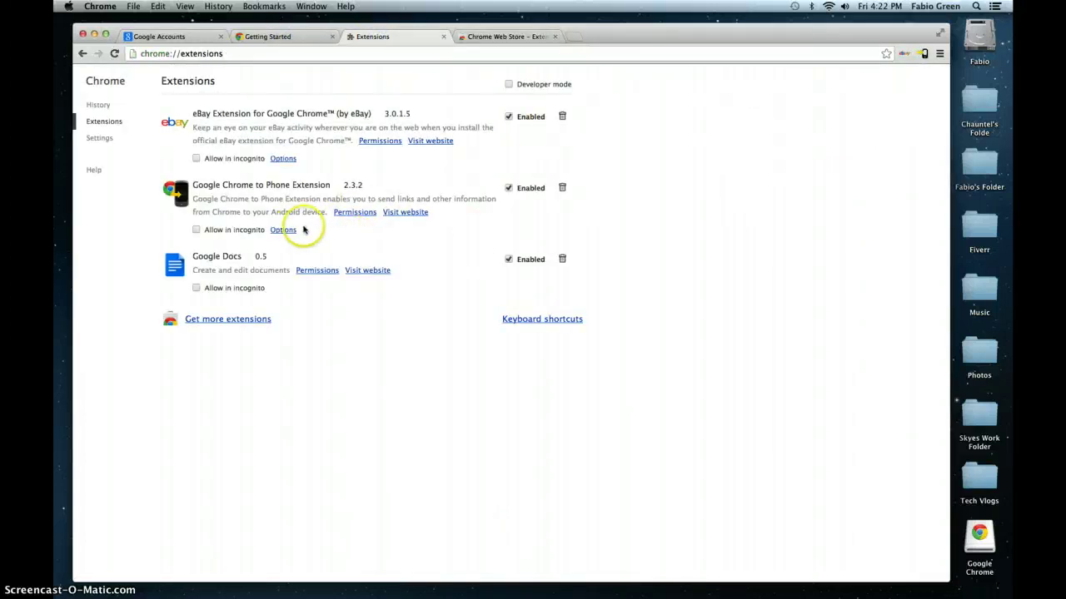
- Begin removing the eBay Extension for Google Chrome from the Extensions page
{"action": "left_click_drag", "start_coordinate": [392, 34], "coordinate": [396, 26]}
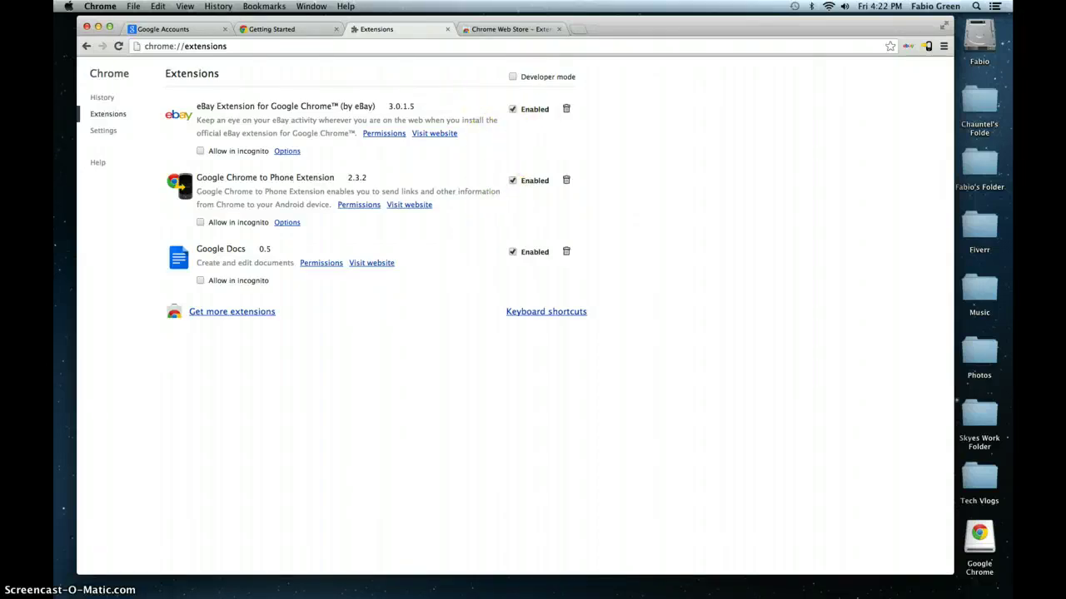
{"action": "left_click", "coordinate": [570, 109]}
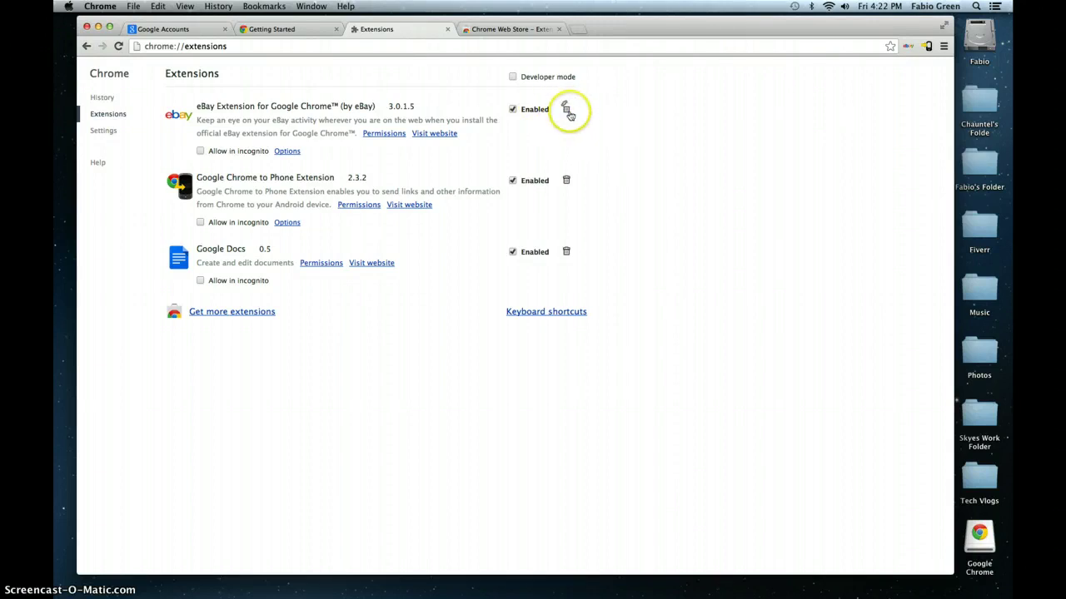
- Confirm removal of eBay 3.0.1.5, then delete and confirm Google Docs 0.5 and Google Chrome to Phone 2.3.2
{"action": "left_click", "coordinate": [568, 111]}
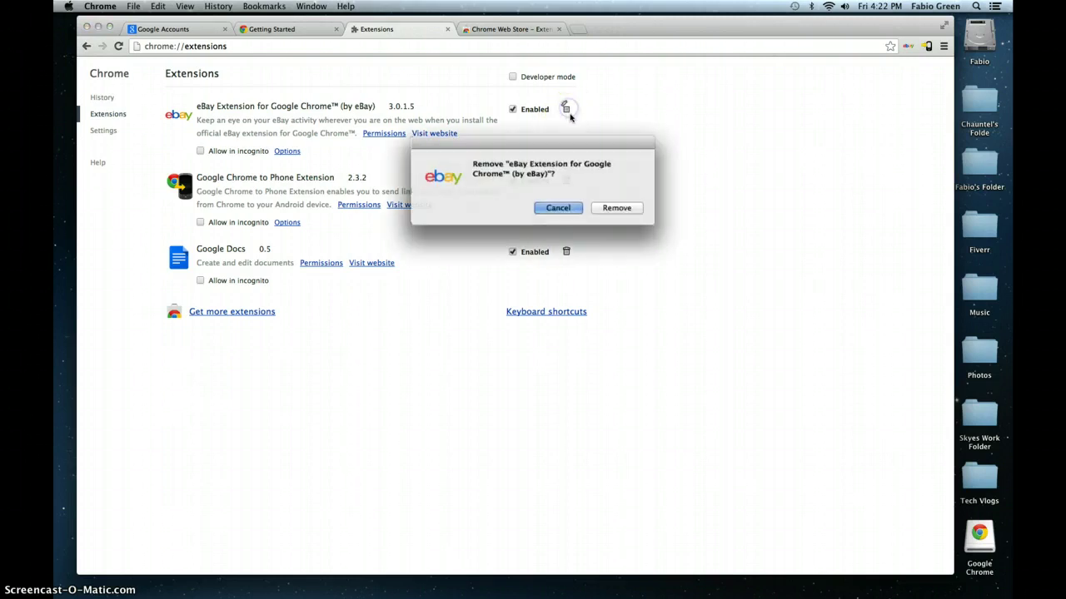
{"action": "left_click", "coordinate": [626, 208]}
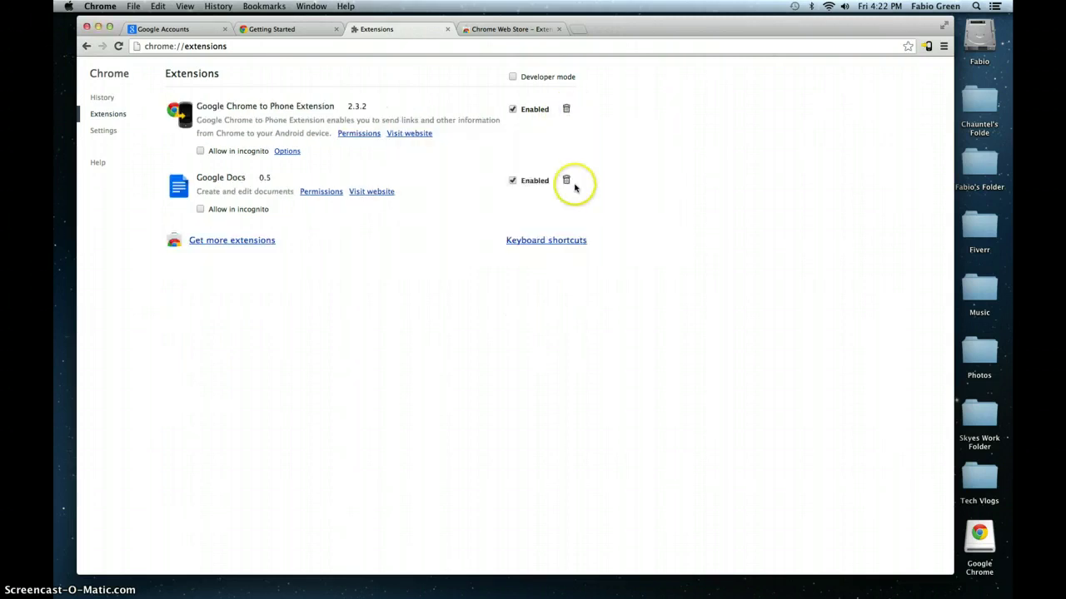
{"action": "left_click", "coordinate": [566, 180]}
{"action": "left_click", "coordinate": [620, 210]}
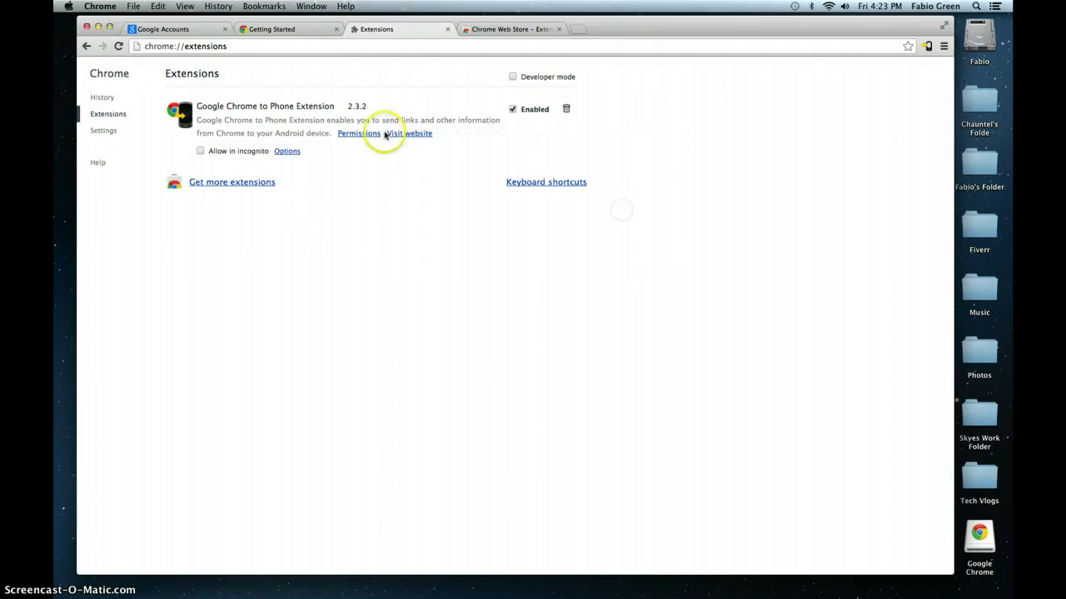
{"action": "left_click", "coordinate": [569, 110]}
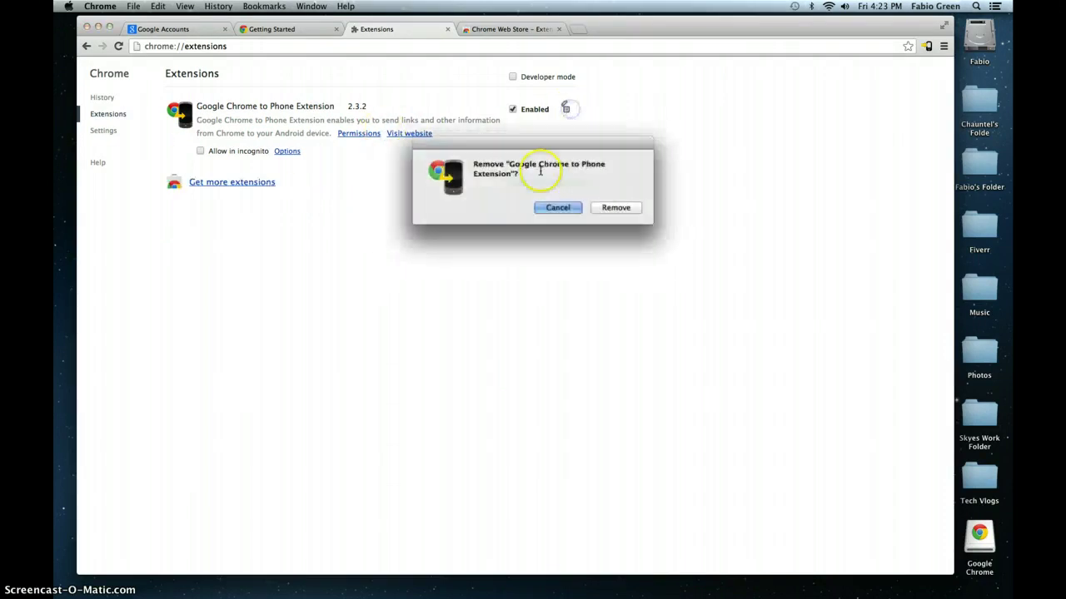
{"action": "left_click", "coordinate": [617, 207]}
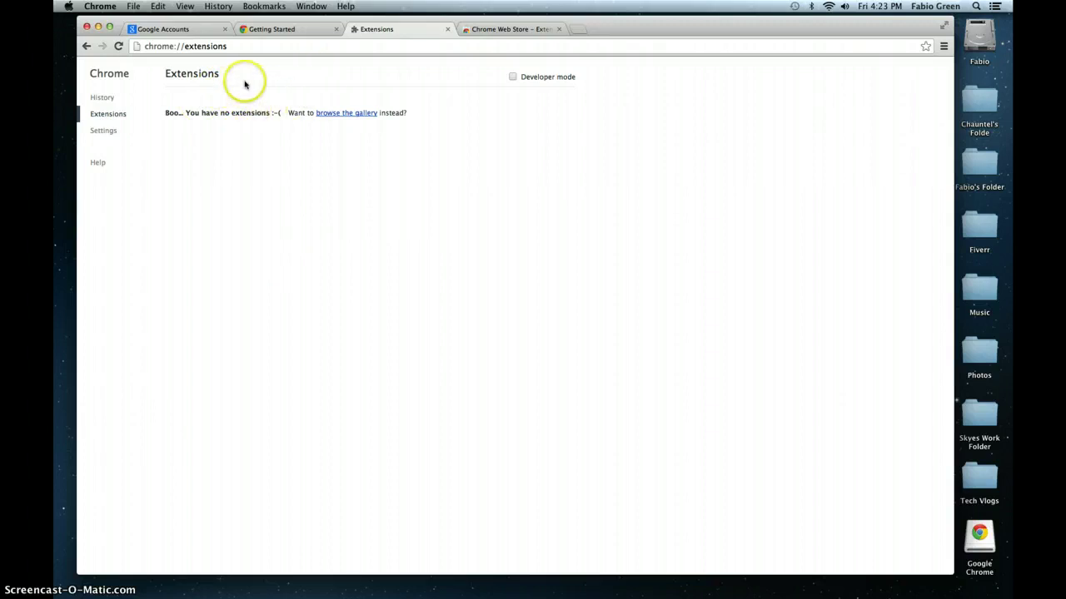
{"action": "left_click_drag", "start_coordinate": [644, 31], "coordinate": [642, 31]}
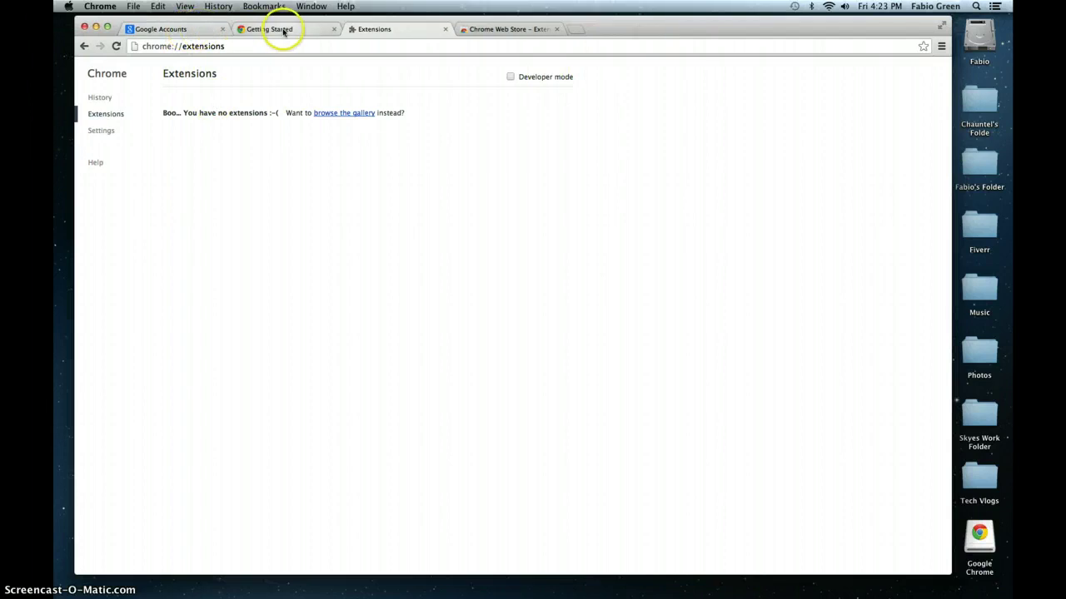
{"action": "mouse_move", "coordinate": [371, 583]}
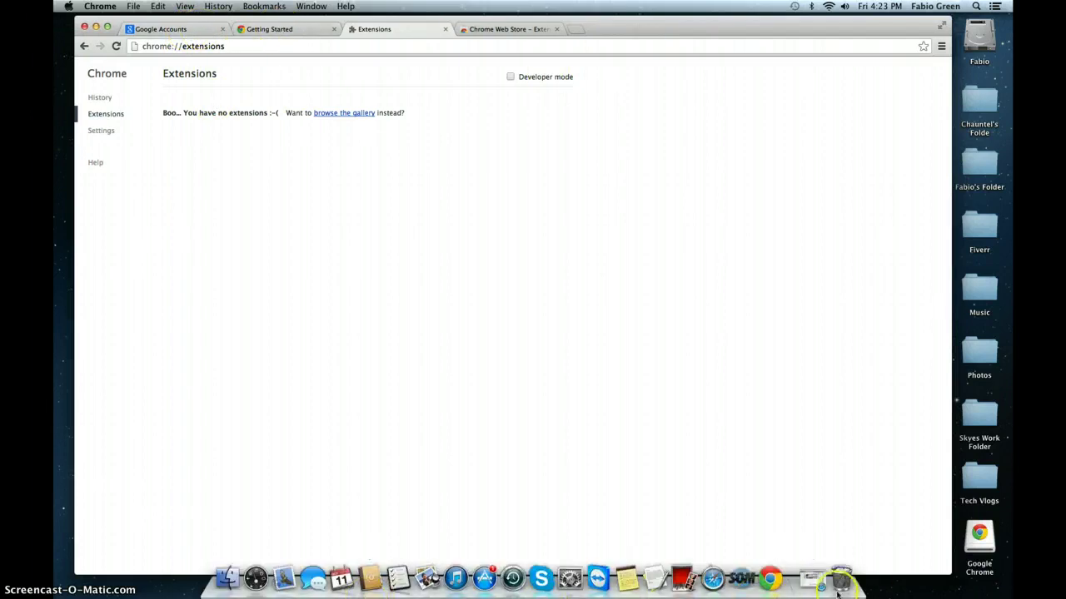